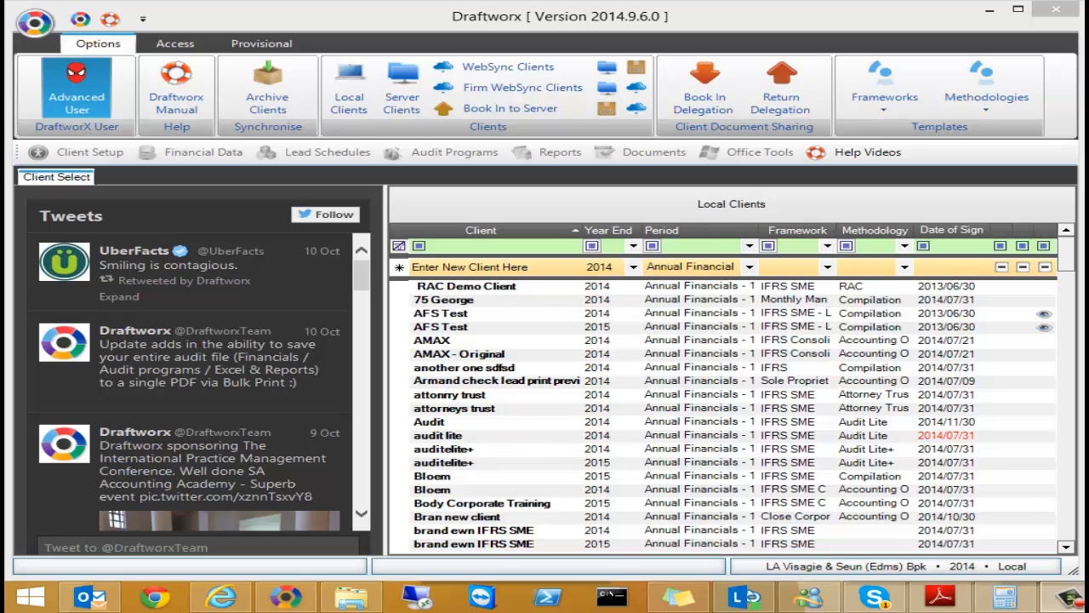
Filter the local clients by "consoli" and highlight Consoli 1 and Consoli 2 together.
{"action": "left_click", "coordinate": [509, 245]}
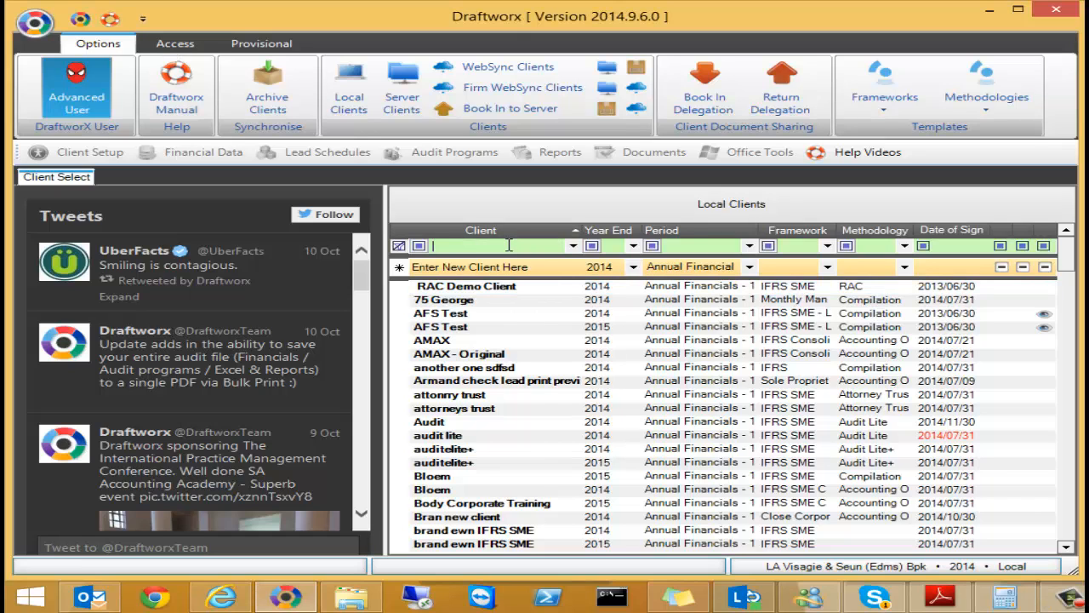
{"action": "type", "text": "consoli"}
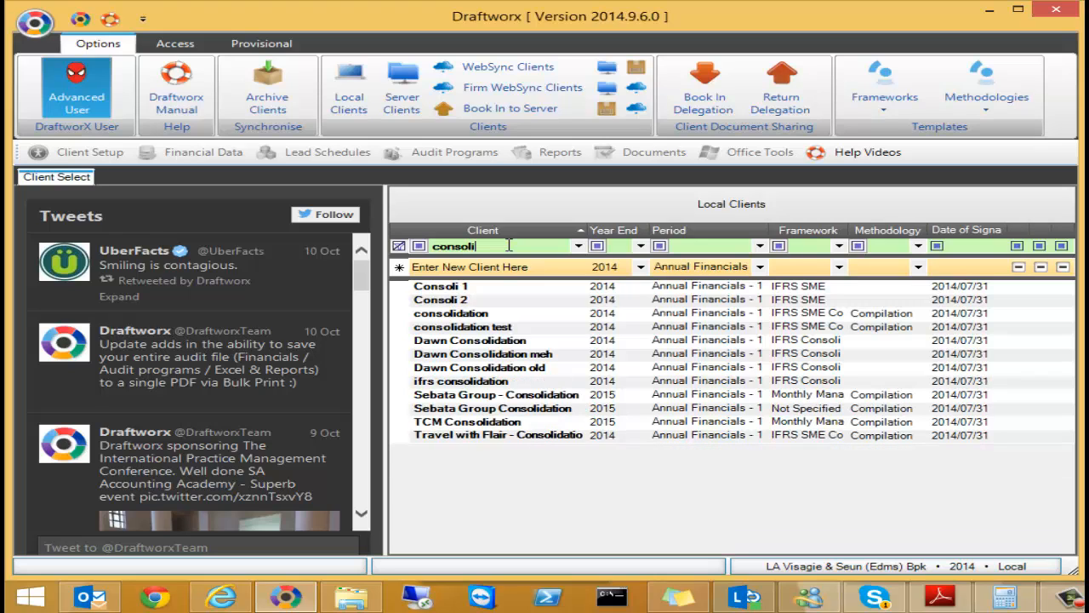
{"action": "left_click", "coordinate": [401, 299]}
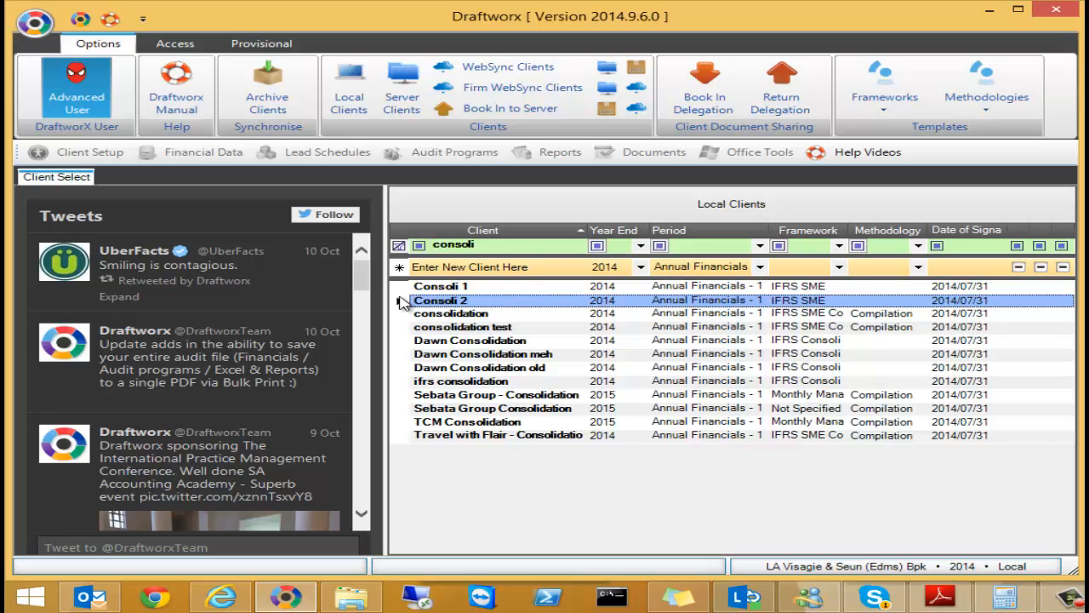
{"action": "mouse_move", "coordinate": [399, 296]}
{"action": "left_mouse_down"}
{"action": "mouse_move", "coordinate": [389, 294]}
{"action": "mouse_move", "coordinate": [405, 287]}
{"action": "left_mouse_up"}
{"action": "left_click", "coordinate": [398, 301]}
{"action": "left_click", "coordinate": [406, 289]}
{"action": "left_click", "coordinate": [402, 302], "text": "shift"}
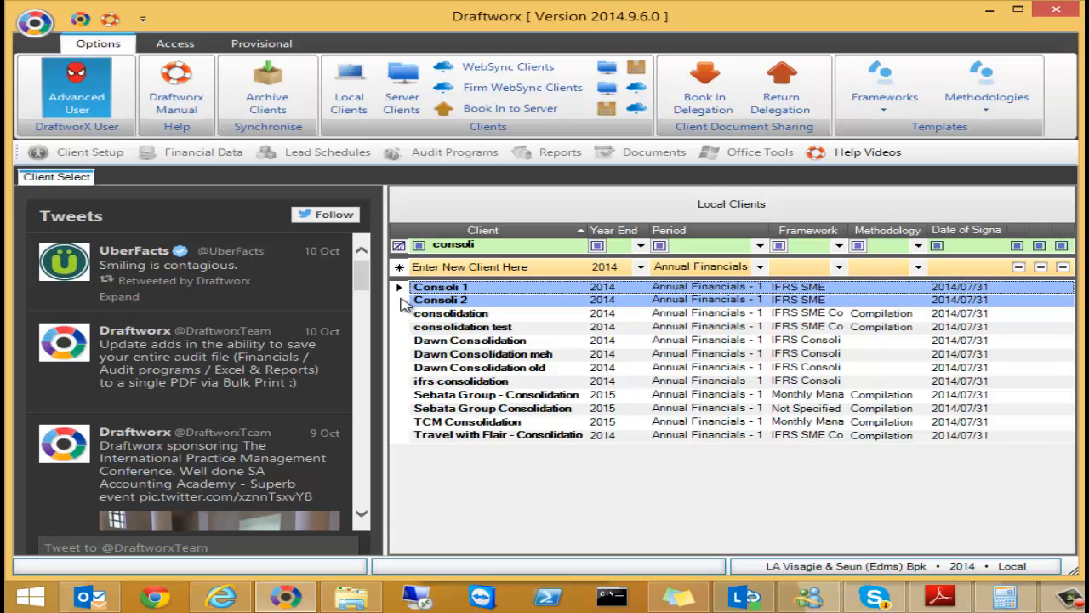
Start a new local client entry and name it "Consolidation pack".
{"action": "left_click", "coordinate": [457, 269]}
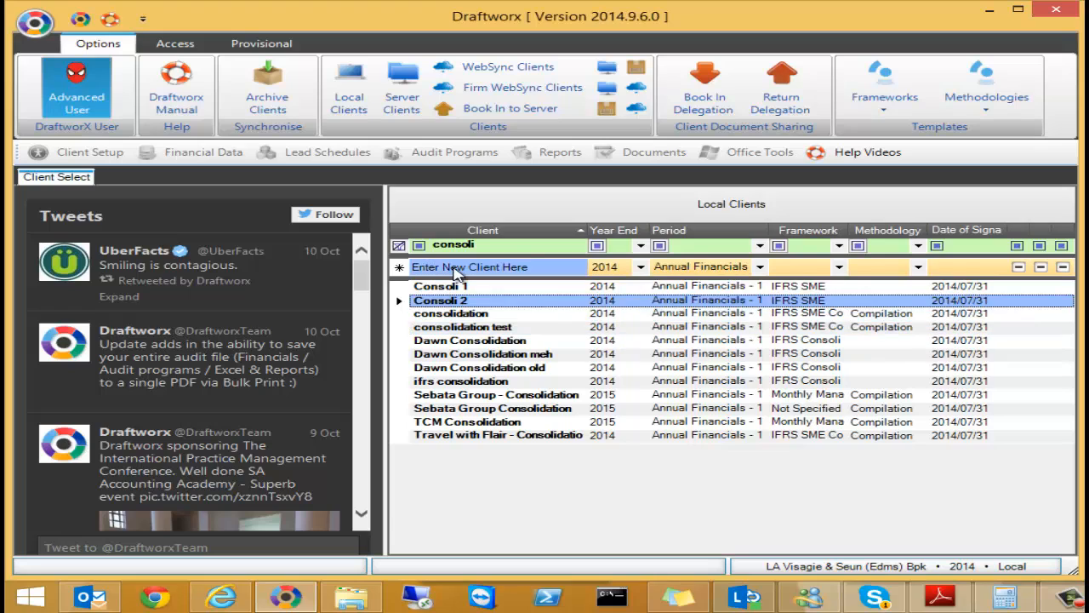
{"action": "left_click", "coordinate": [456, 268]}
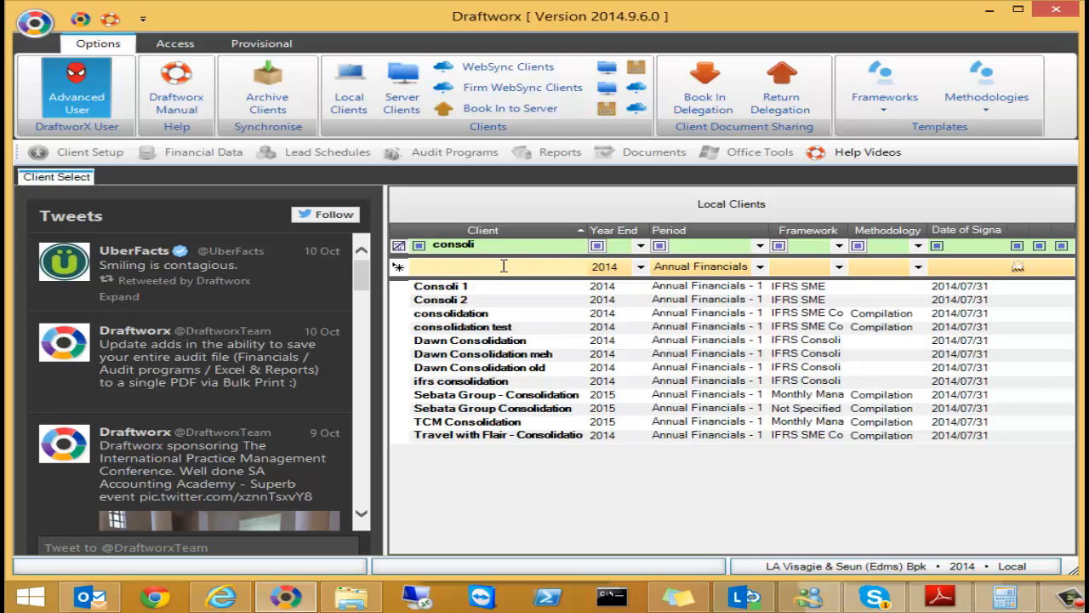
{"action": "left_click", "coordinate": [839, 267]}
{"action": "left_click_drag", "start_coordinate": [843, 294], "coordinate": [839, 350]}
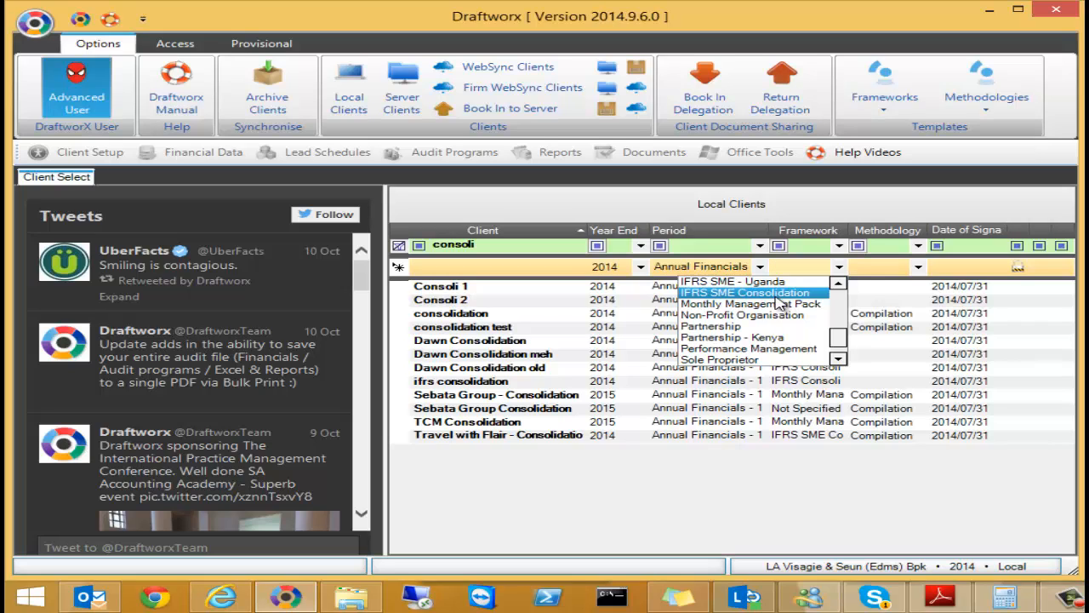
{"action": "left_click", "coordinate": [528, 268]}
{"action": "left_click", "coordinate": [527, 268]}
{"action": "type", "text": "C"}
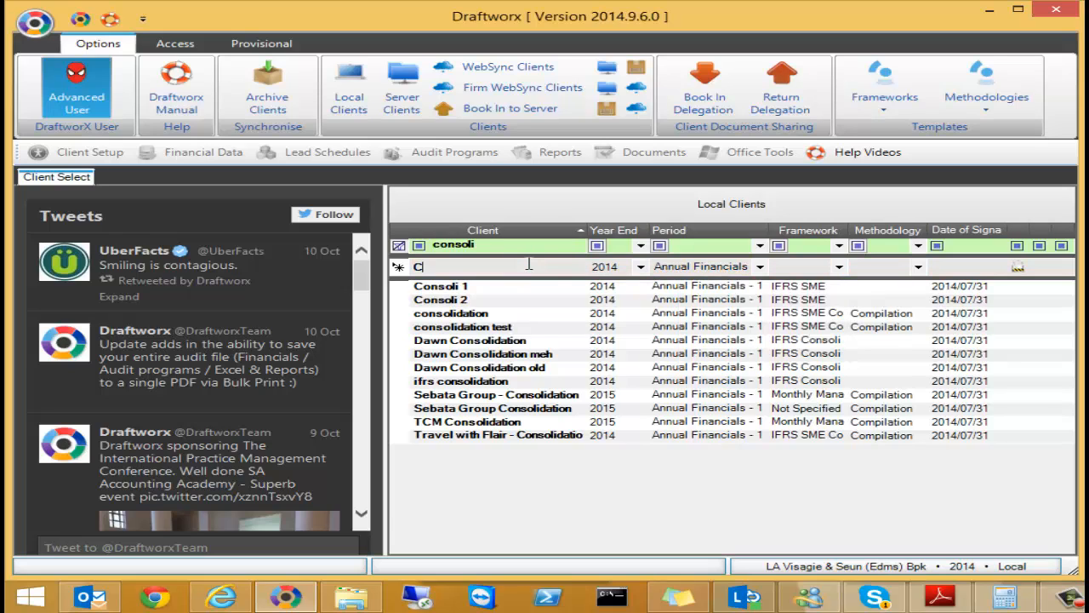
{"action": "type", "text": "onsolidation pack"}
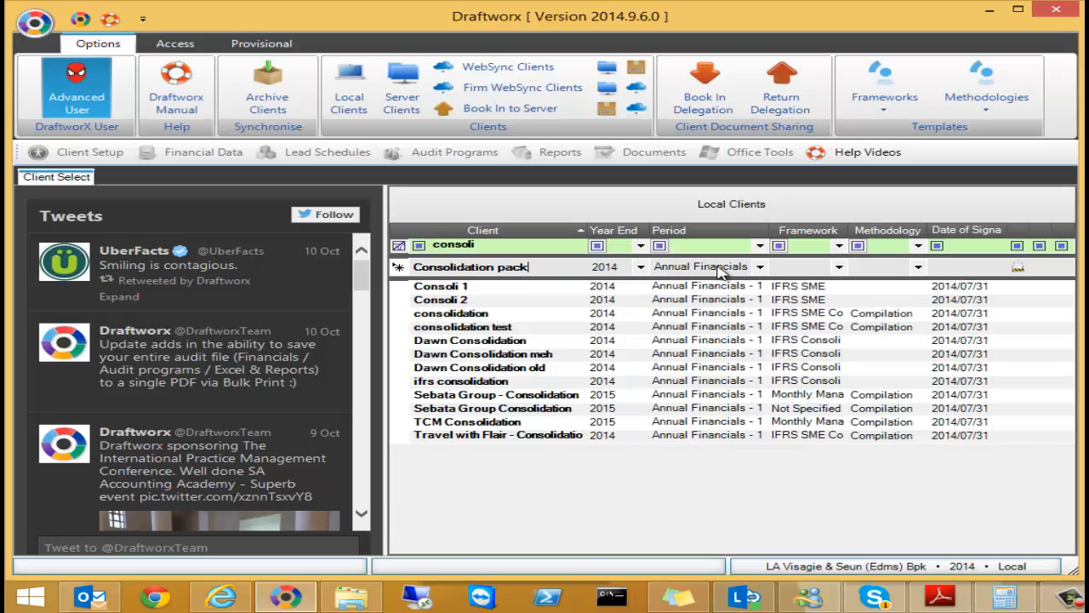
Assign the IFRS SME Consolidation framework to the new Consolidation pack client and commit the entry.
{"action": "left_click", "coordinate": [838, 271]}
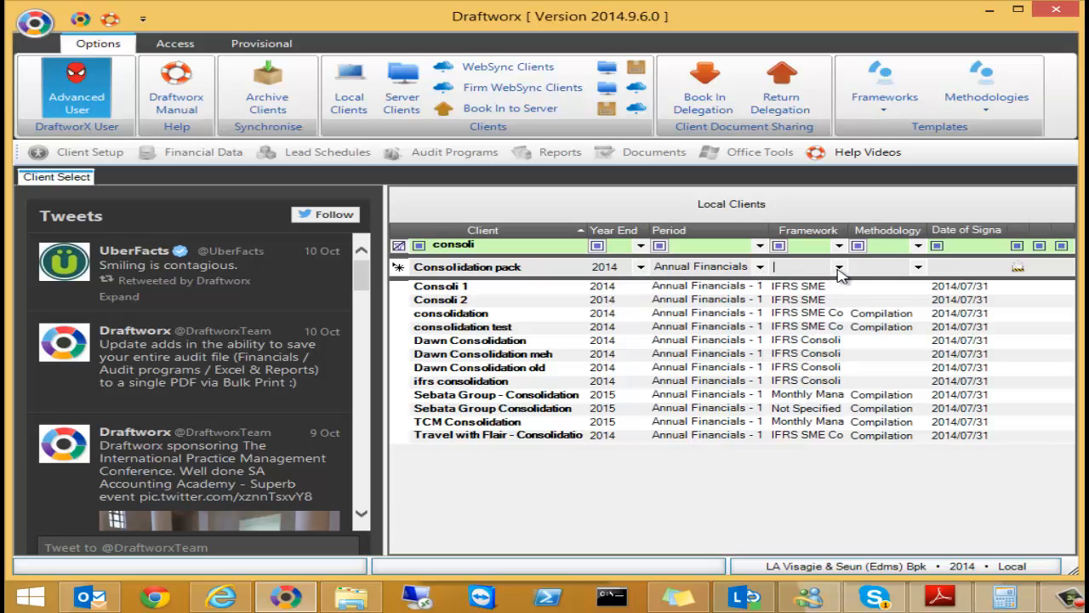
{"action": "left_click_drag", "start_coordinate": [837, 298], "coordinate": [835, 340]}
{"action": "left_click", "coordinate": [823, 317]}
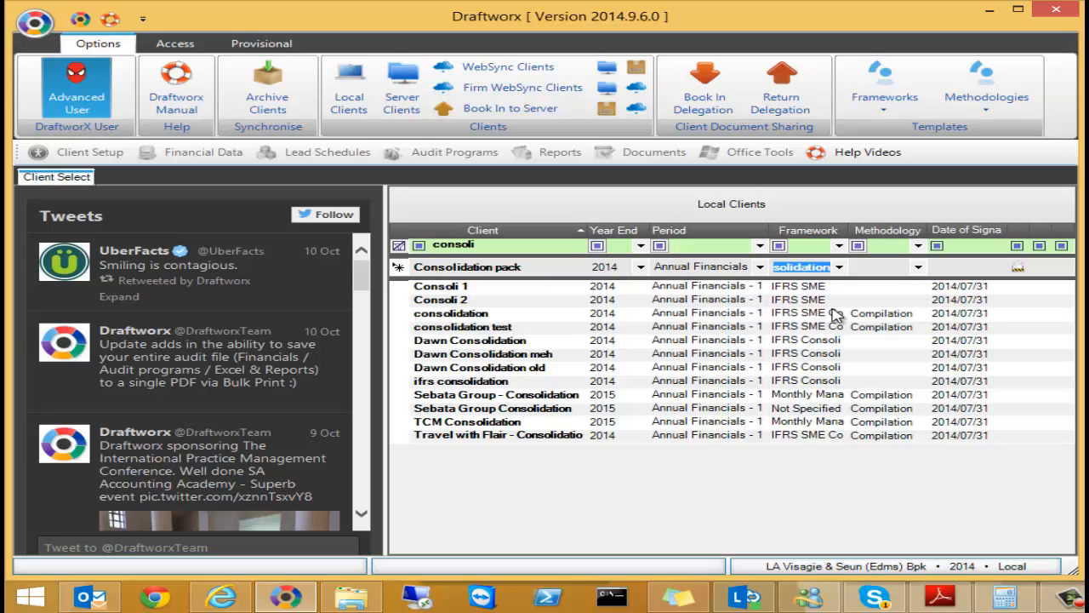
{"action": "key", "text": "Return"}
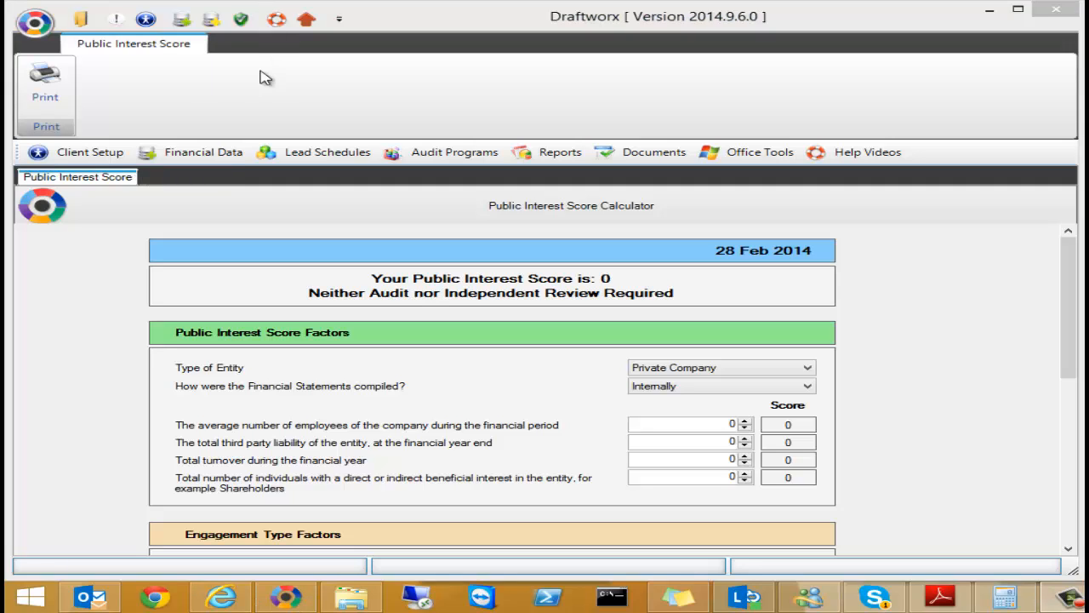
Enter "Data Prime Consolidation" as the company name in the client setup.
{"action": "left_click", "coordinate": [94, 153]}
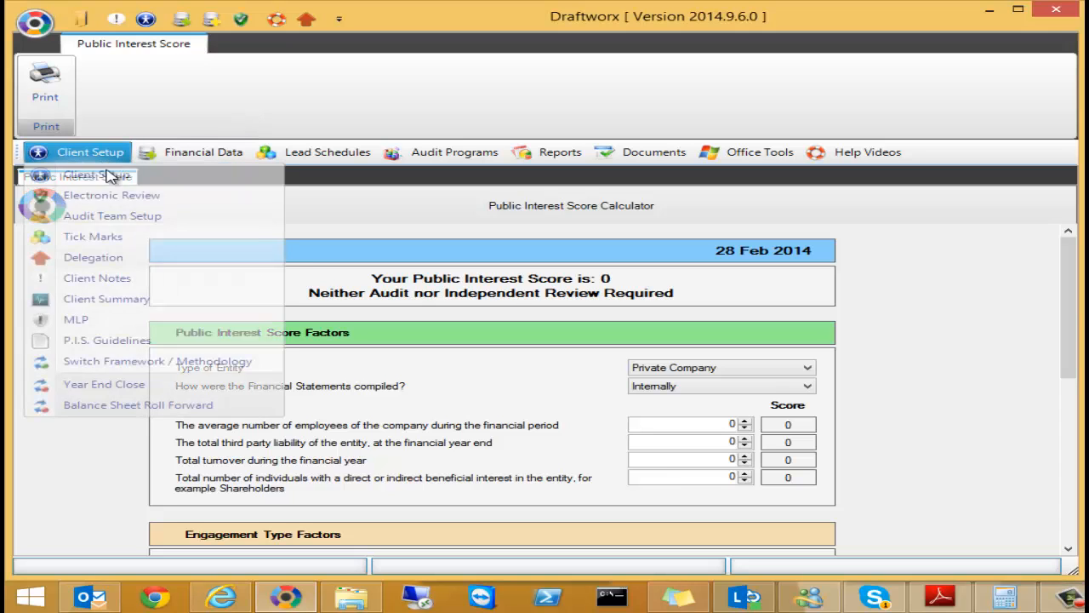
{"action": "left_click", "coordinate": [111, 176]}
{"action": "left_click", "coordinate": [301, 267]}
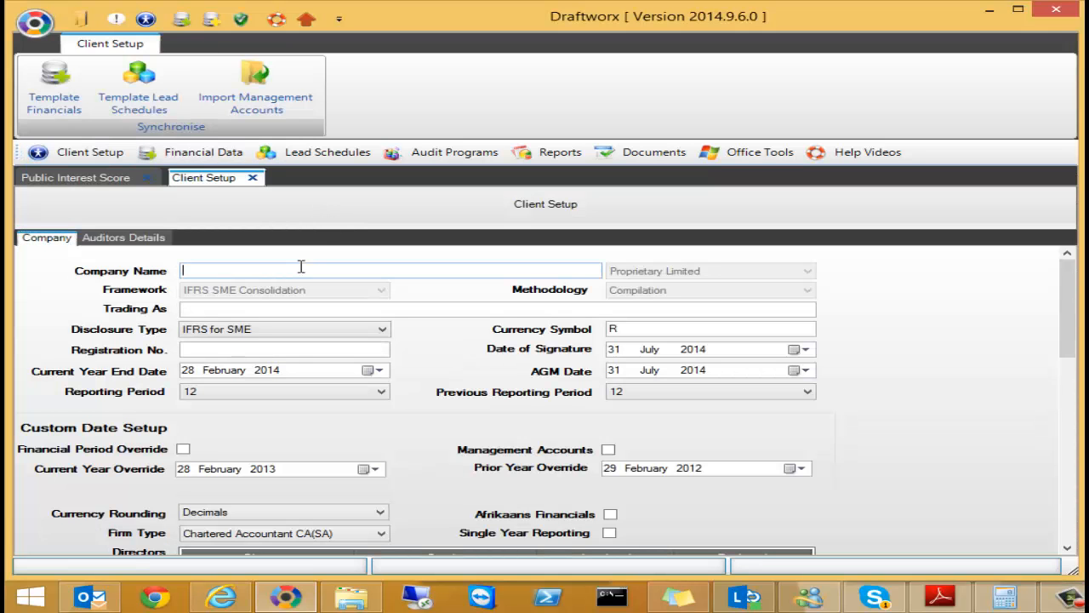
{"action": "type", "text": "Da"}
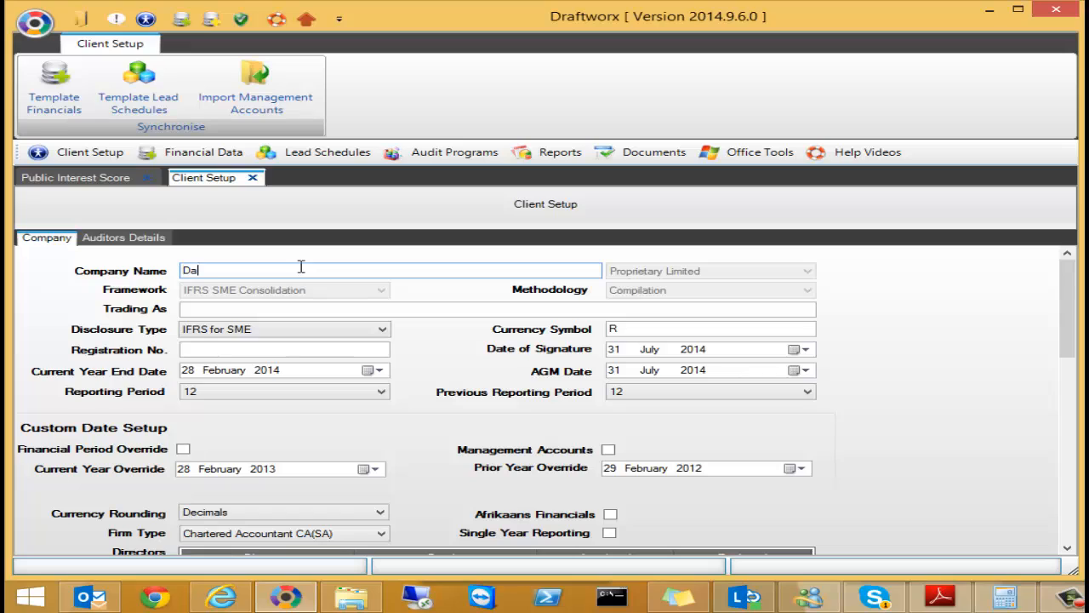
{"action": "type", "text": "ta Prime Consolidated"}
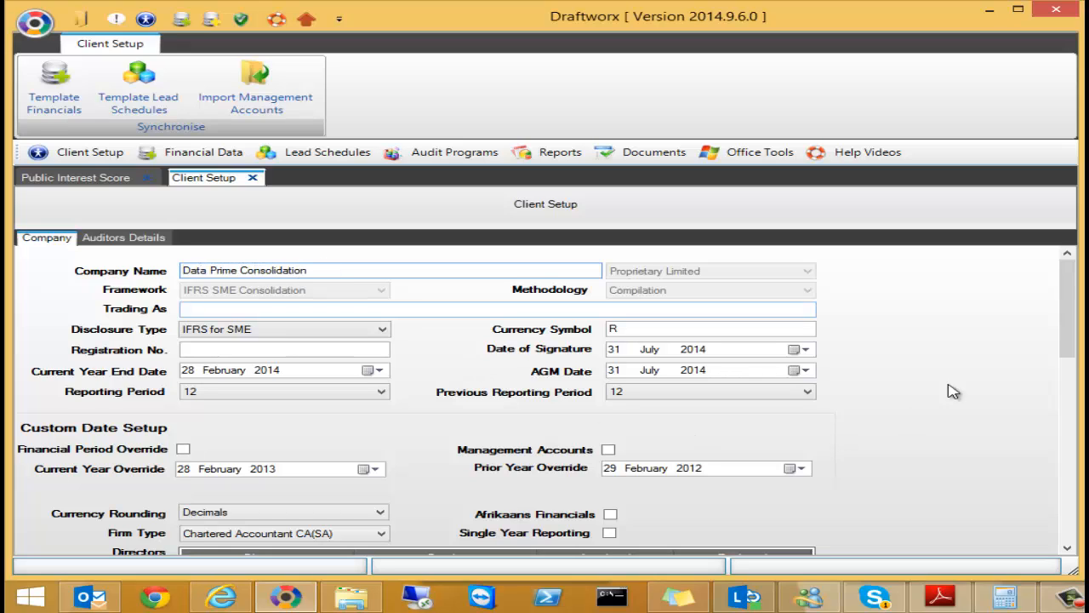
{"action": "left_click_drag", "start_coordinate": [1070, 302], "coordinate": [1032, 278]}
Open the client's working trial balance and start a consolidation.
{"action": "left_click", "coordinate": [194, 151]}
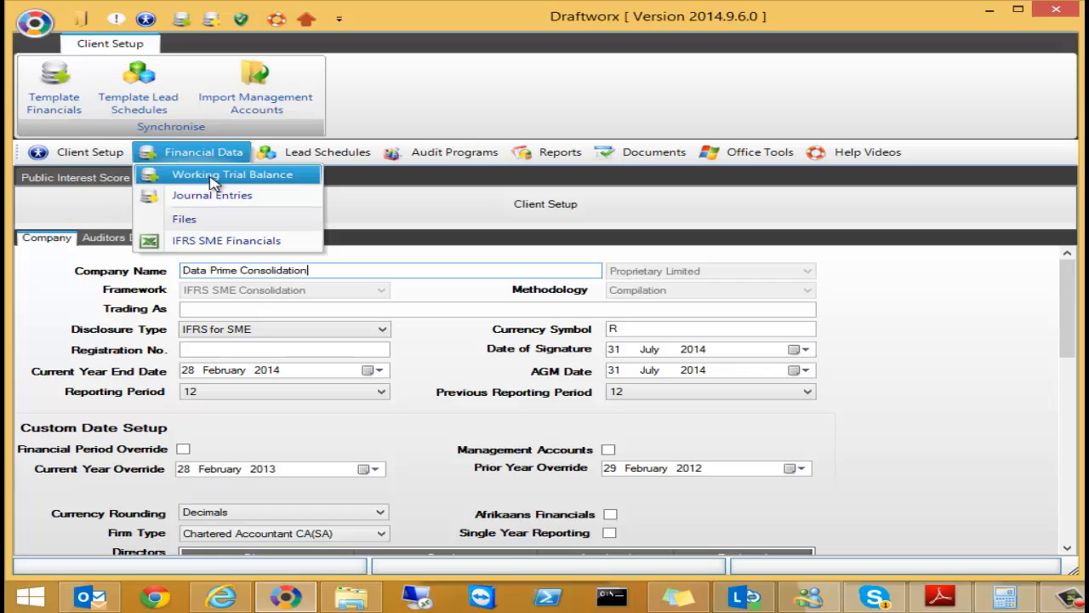
{"action": "left_click", "coordinate": [212, 183]}
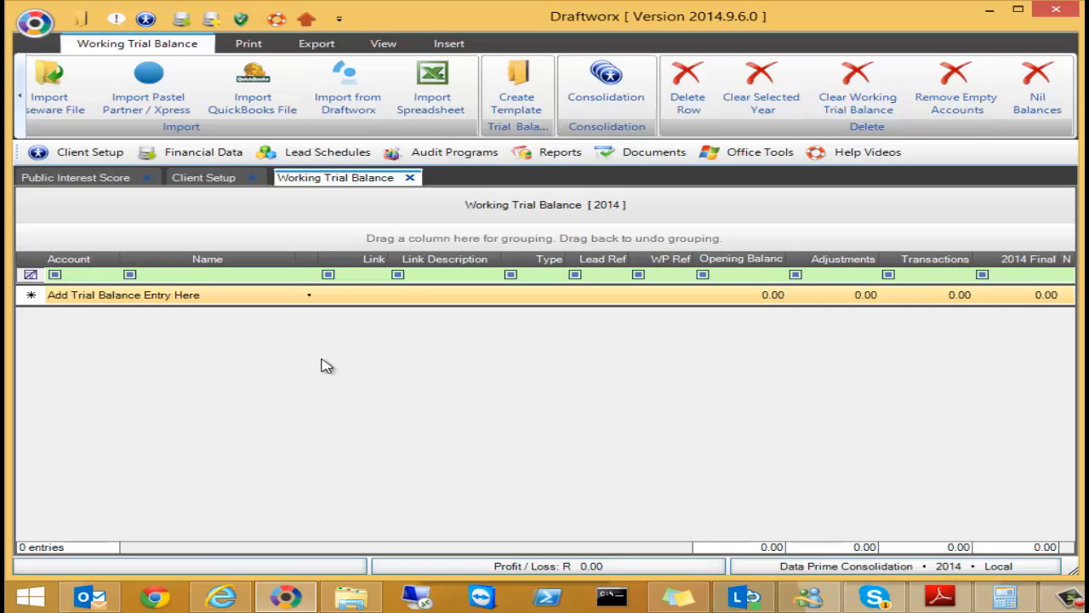
{"action": "left_click", "coordinate": [606, 95]}
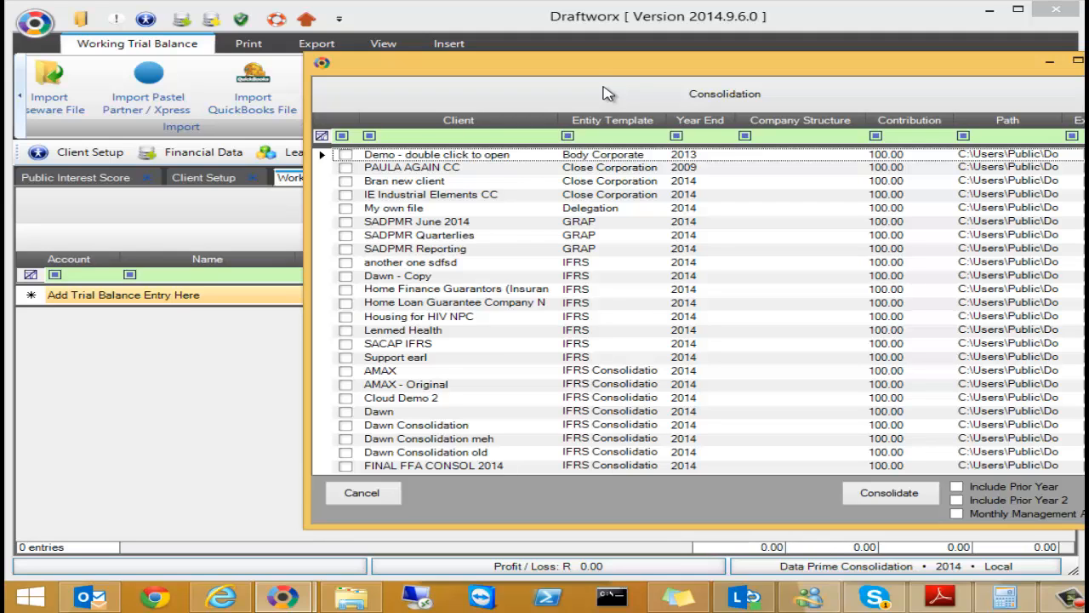
Filter the consolidation client list by "consoli" and include Consoli 1 and Consoli 2.
{"action": "scroll", "coordinate": [701, 310], "scroll_direction": "down", "scroll_amount": 12}
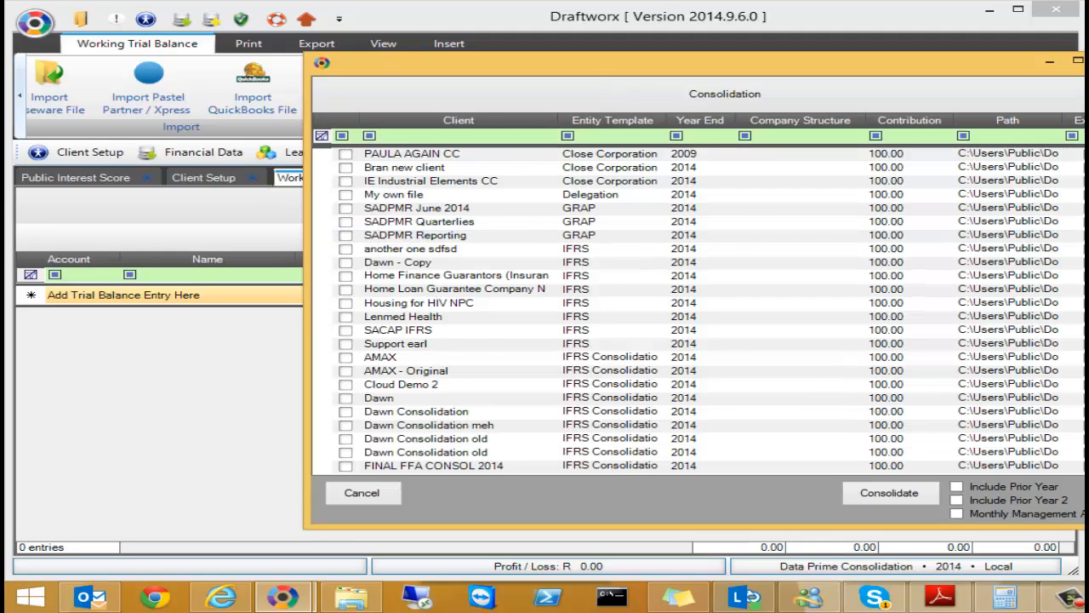
{"action": "scroll", "coordinate": [701, 310], "scroll_direction": "up", "scroll_amount": 12}
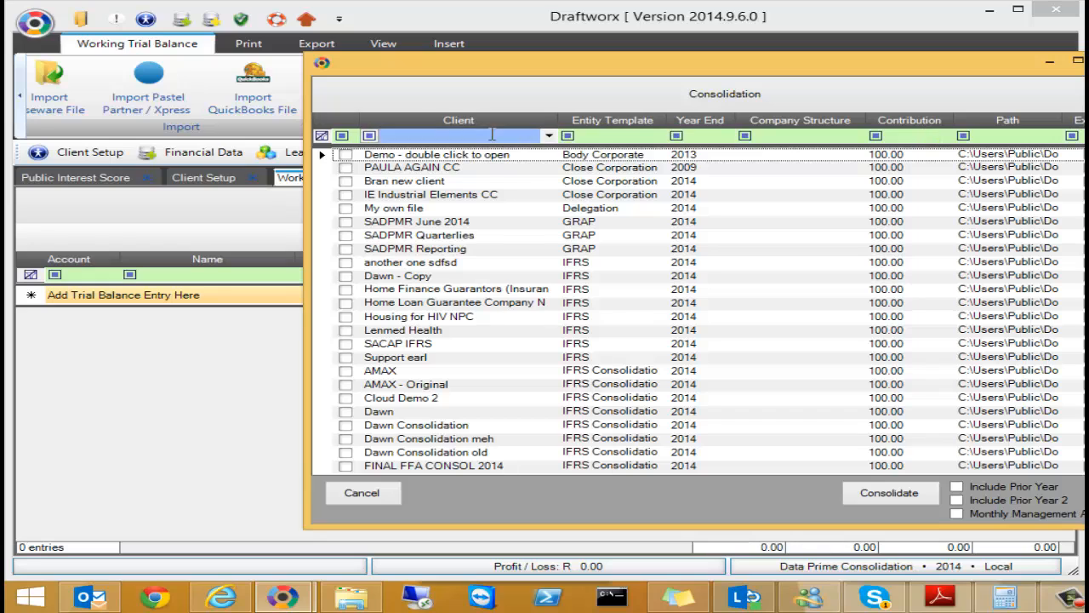
{"action": "left_click", "coordinate": [492, 135]}
{"action": "type", "text": "consoli"}
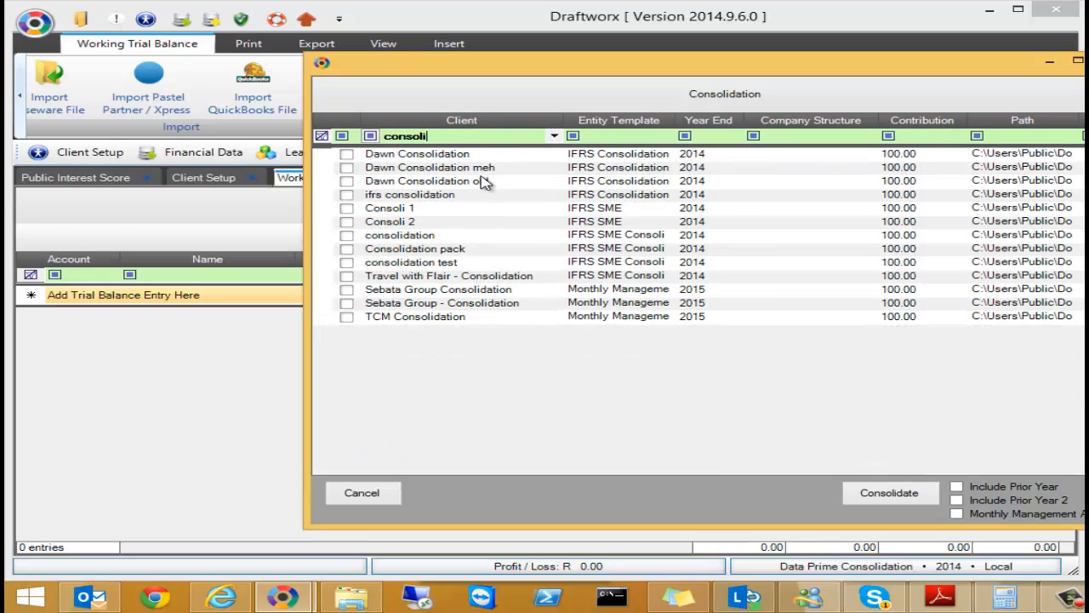
{"action": "left_click", "coordinate": [346, 209]}
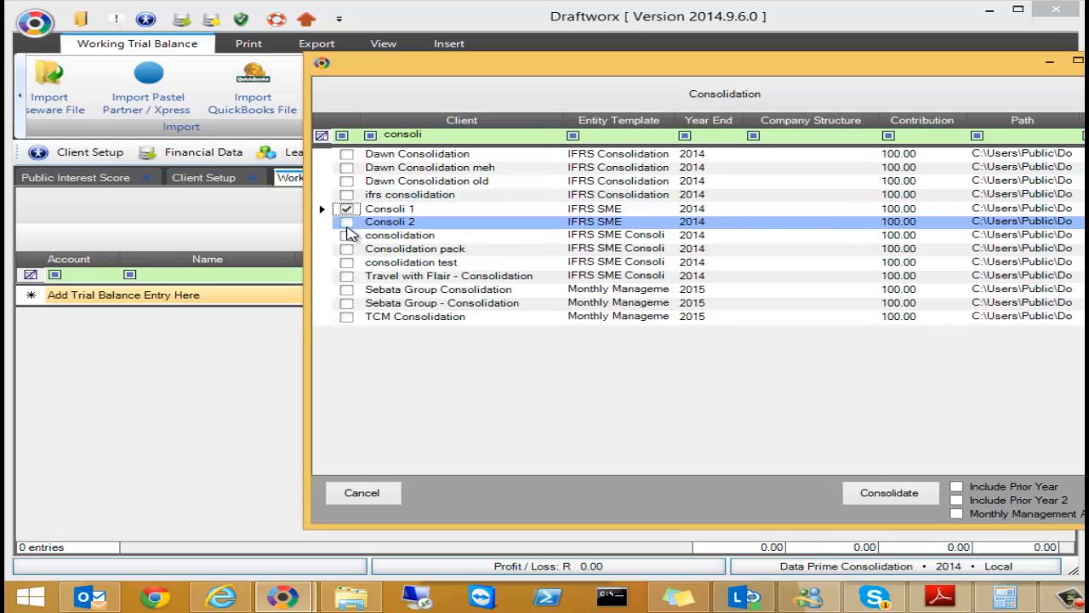
{"action": "left_click", "coordinate": [346, 223]}
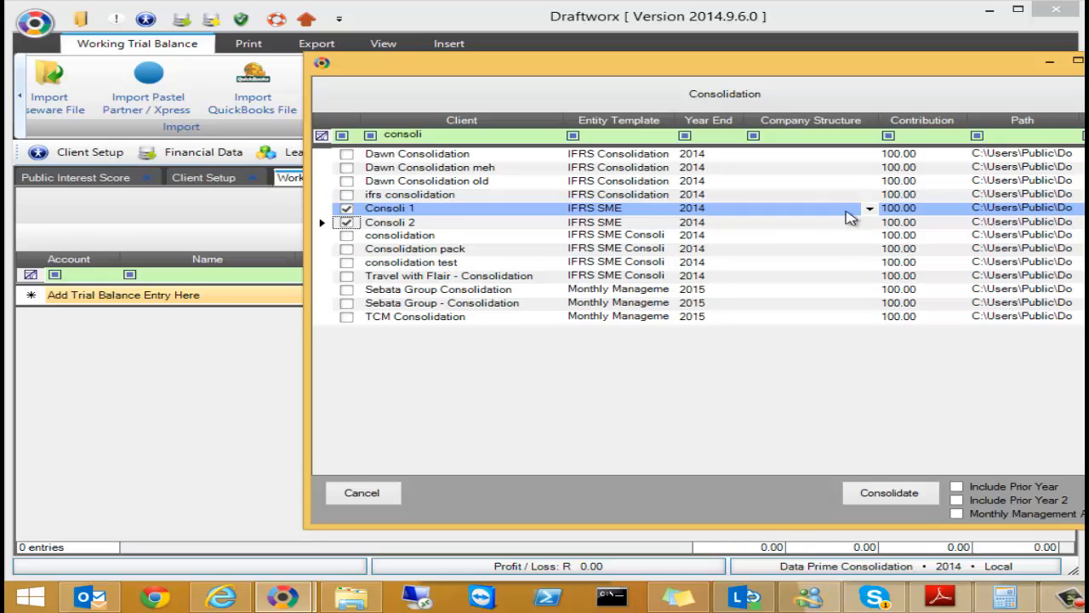
Set the company structure of Consoli 1 to HoldingCompany and of Consoli 2 to Subsidiary.1.
{"action": "left_click", "coordinate": [869, 208]}
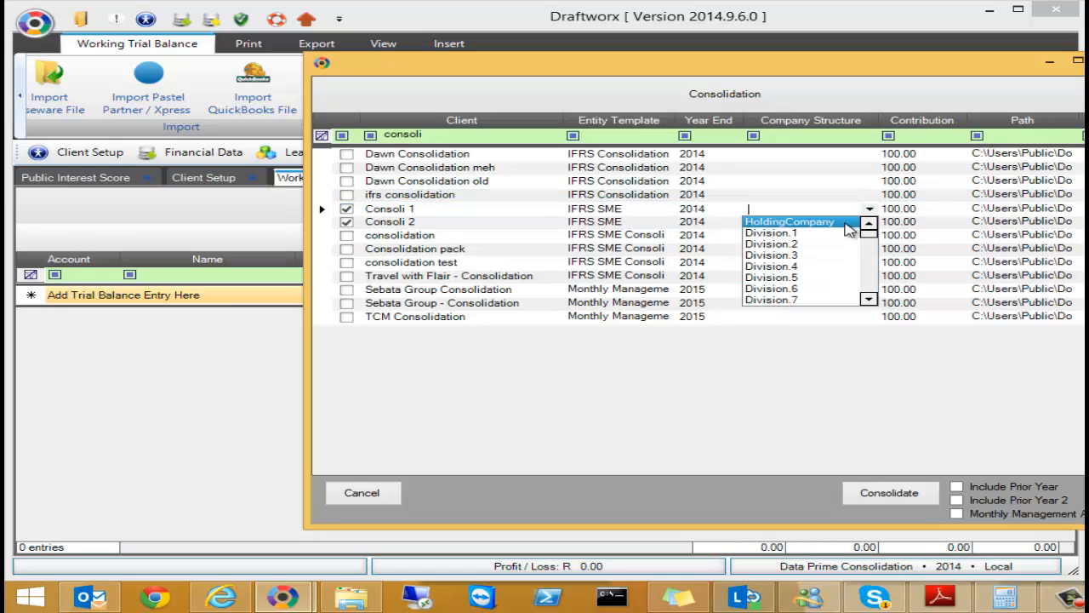
{"action": "left_click", "coordinate": [844, 231]}
{"action": "left_click", "coordinate": [840, 225]}
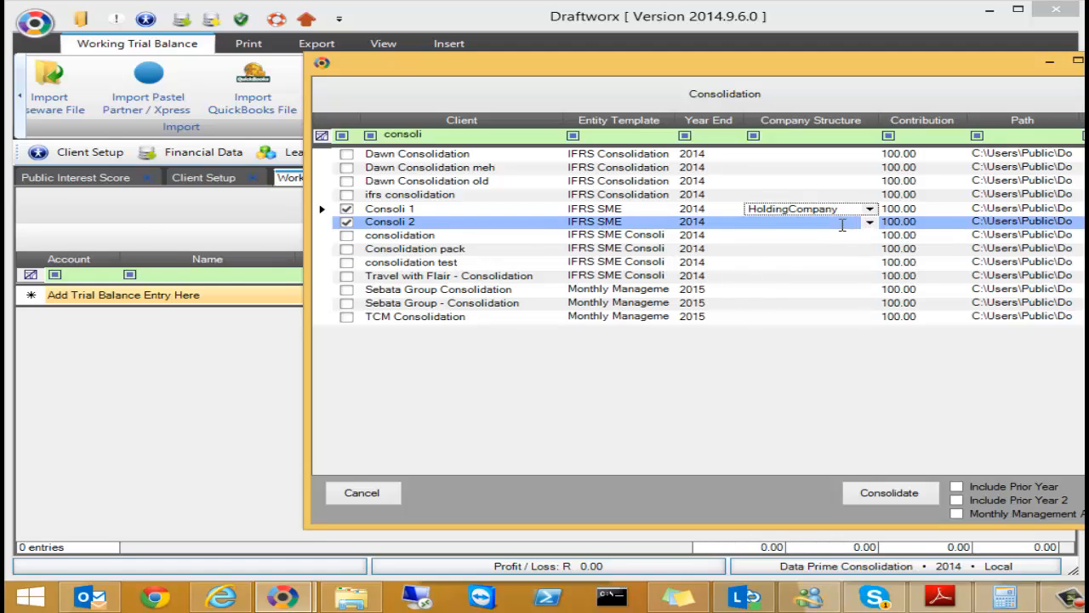
{"action": "type", "text": "Subsidiary_1"}
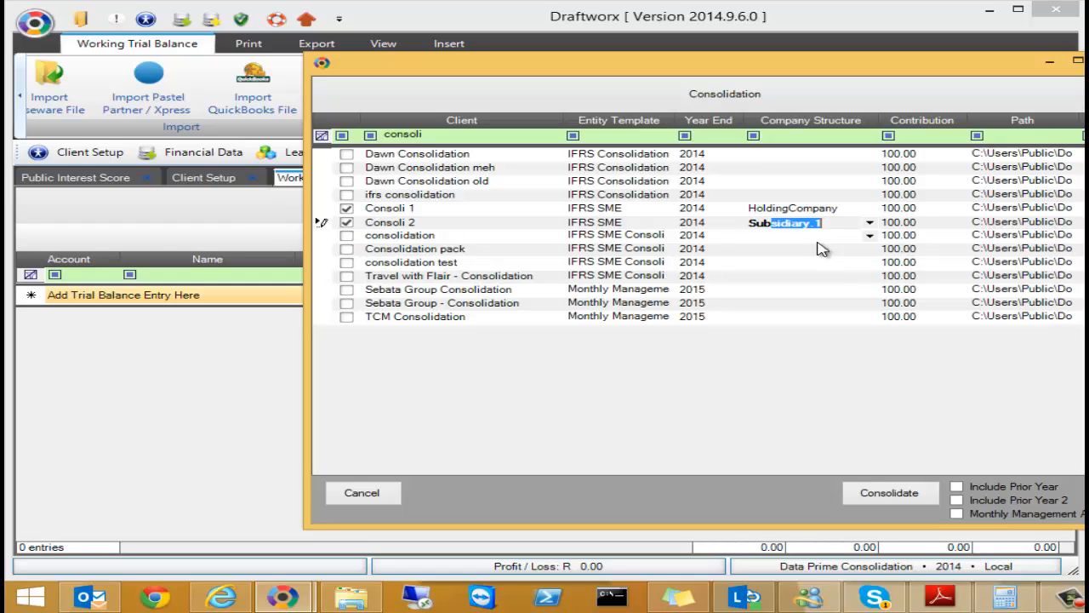
{"action": "left_click", "coordinate": [870, 222]}
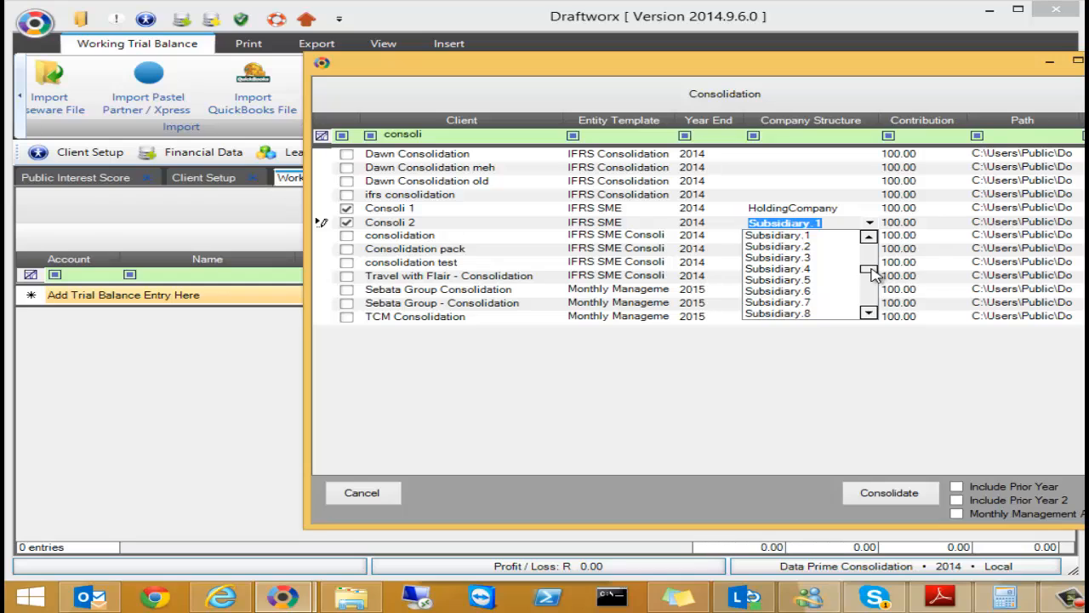
{"action": "left_click", "coordinate": [846, 223]}
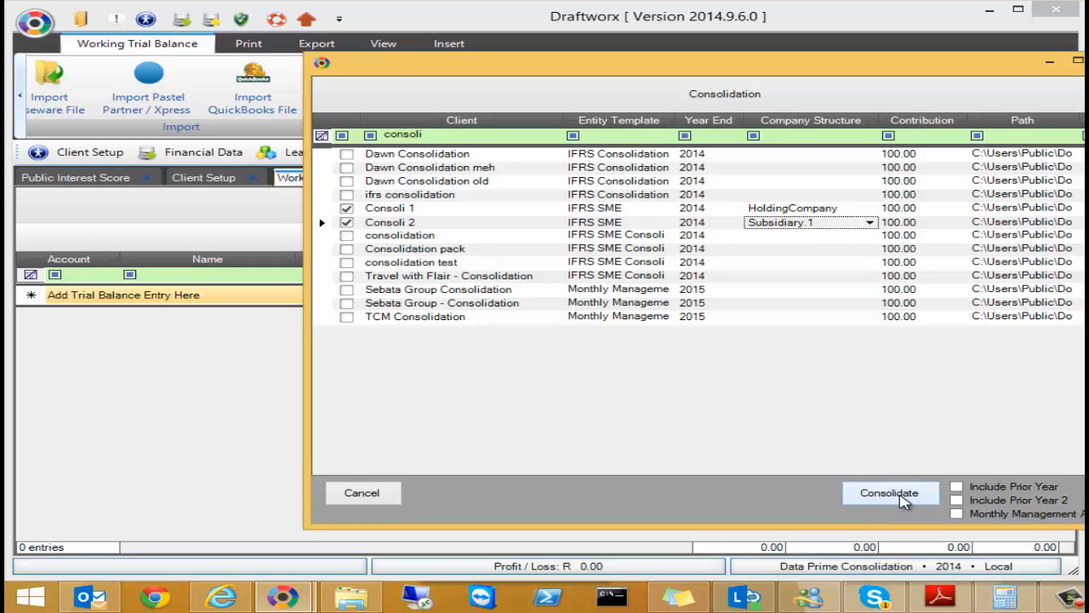
{"action": "left_click", "coordinate": [957, 487]}
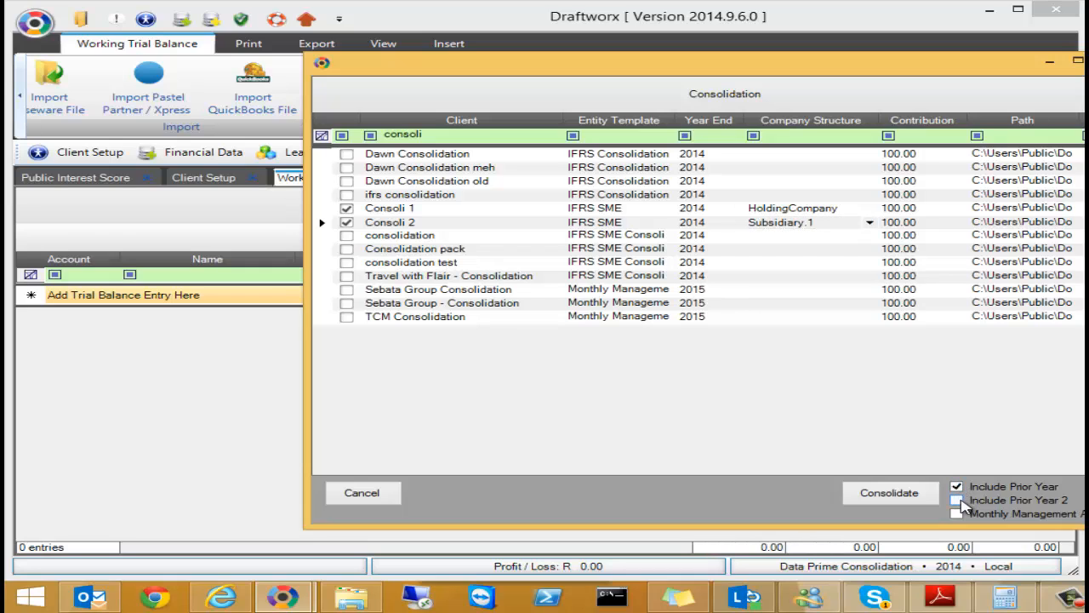
{"action": "left_click", "coordinate": [958, 501]}
{"action": "left_click", "coordinate": [958, 500]}
{"action": "left_click", "coordinate": [956, 487]}
Consolidate the two included clients into the working trial balance.
{"action": "left_click", "coordinate": [885, 499]}
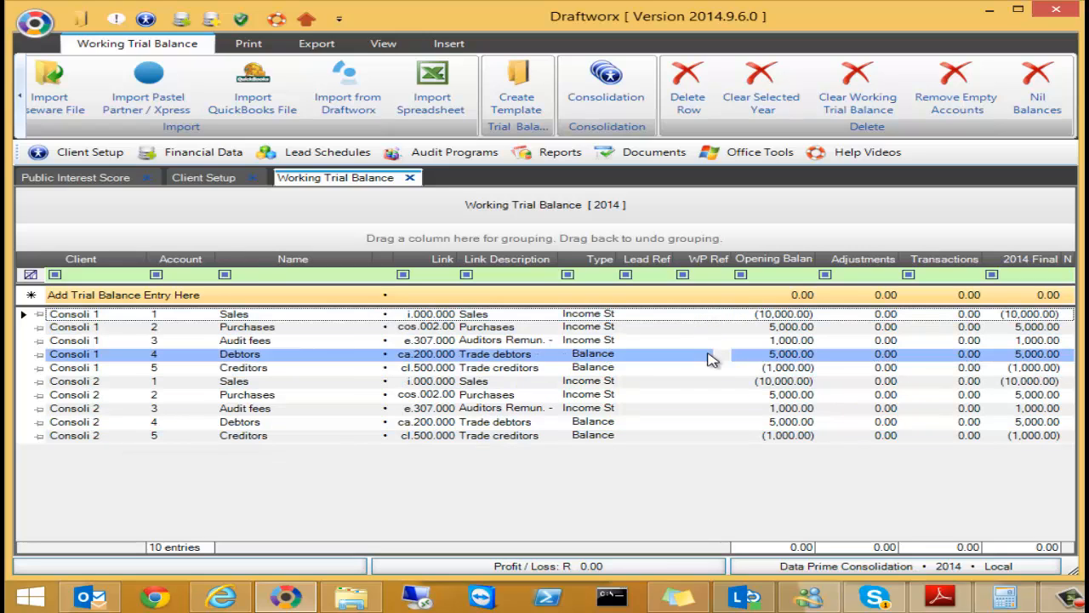
{"action": "left_click", "coordinate": [766, 394]}
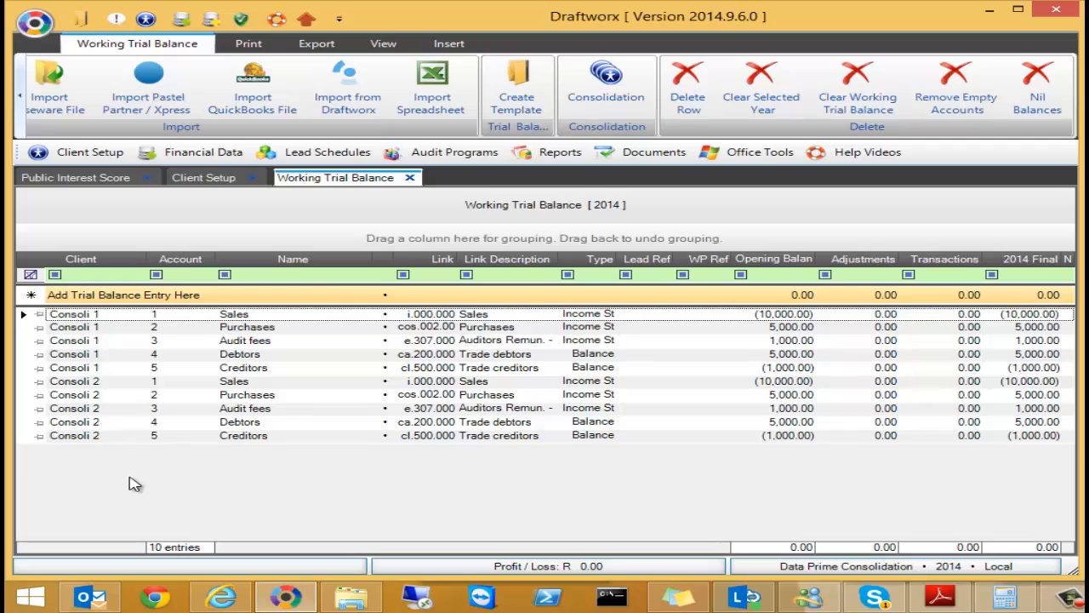
Open the IFRS SME Financials and examine the Statement of Financial Position on the Balance sheet.
{"action": "left_click", "coordinate": [180, 166]}
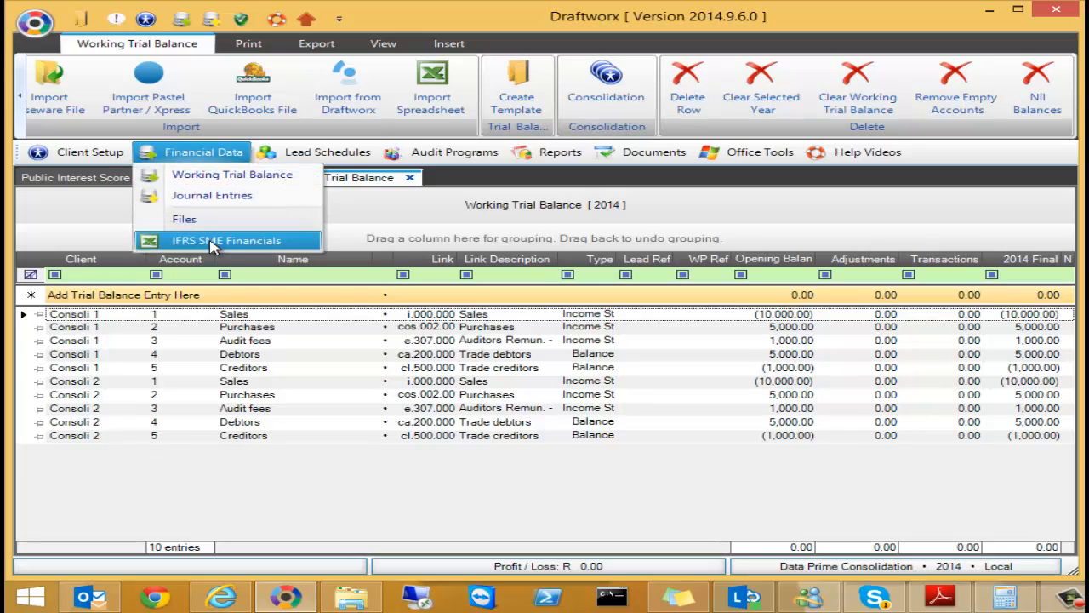
{"action": "left_click", "coordinate": [207, 238]}
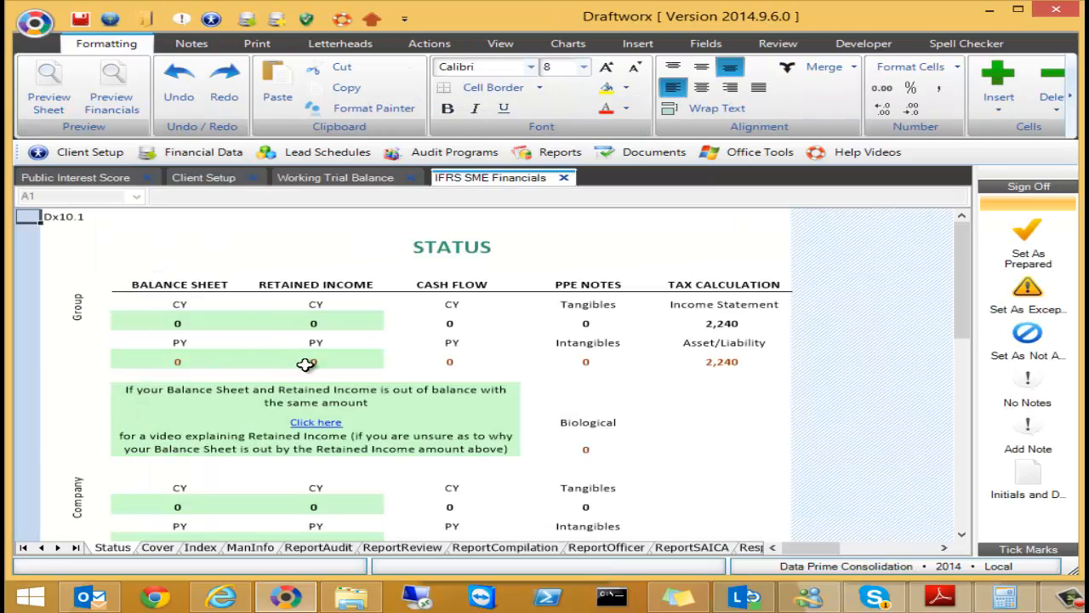
{"action": "left_click", "coordinate": [751, 549]}
{"action": "left_click", "coordinate": [758, 549]}
{"action": "left_click", "coordinate": [760, 549]}
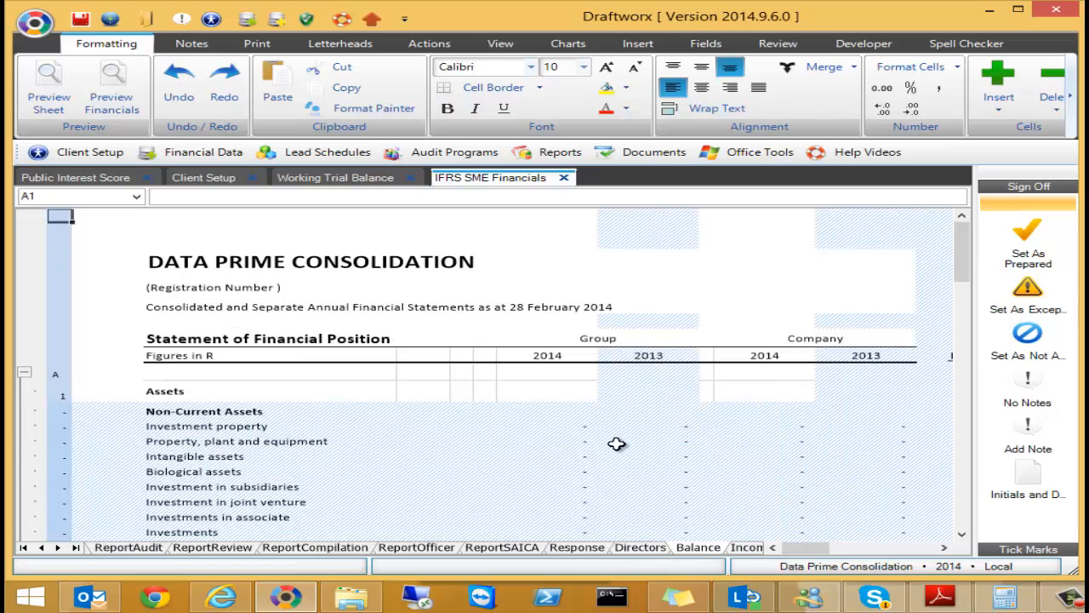
Compare the Group and Company 2014 figures for trade and other receivables in the Statement of Financial Position.
{"action": "left_click", "coordinate": [593, 343]}
{"action": "left_click", "coordinate": [775, 344]}
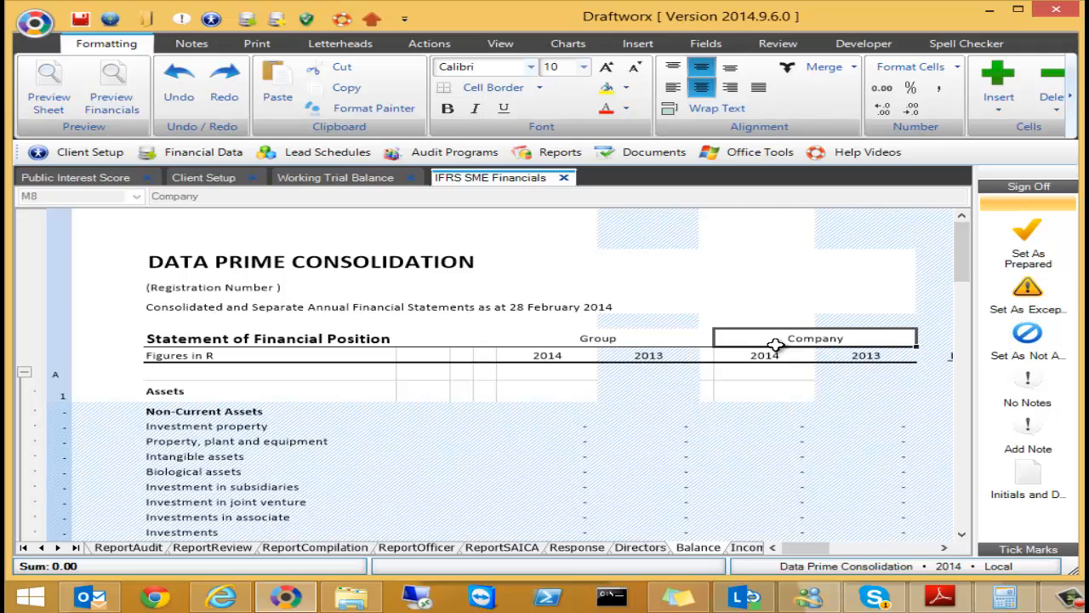
{"action": "left_click", "coordinate": [349, 179]}
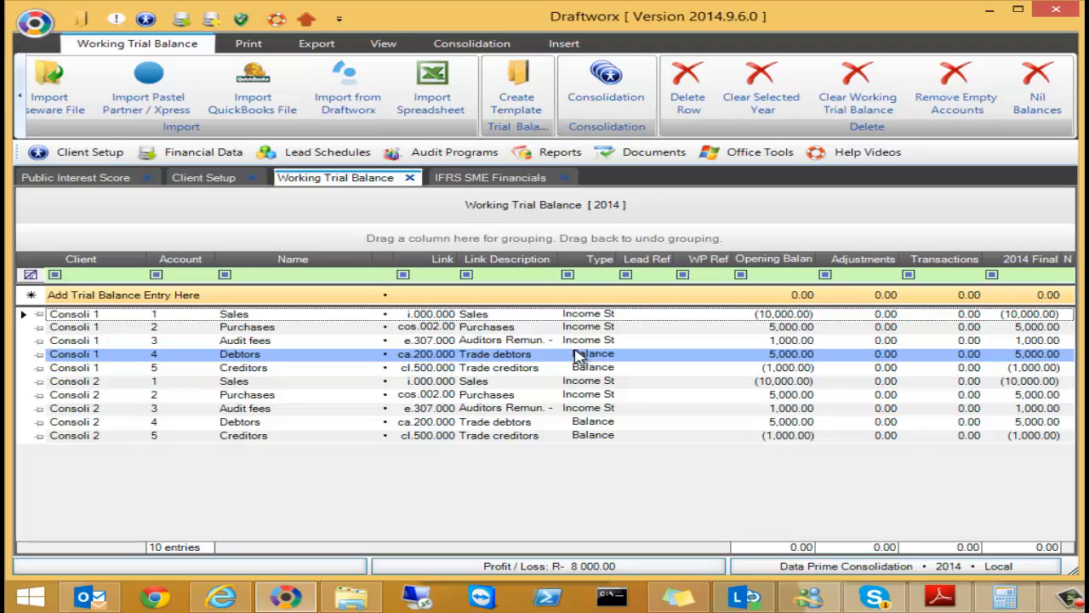
{"action": "left_click", "coordinate": [502, 178]}
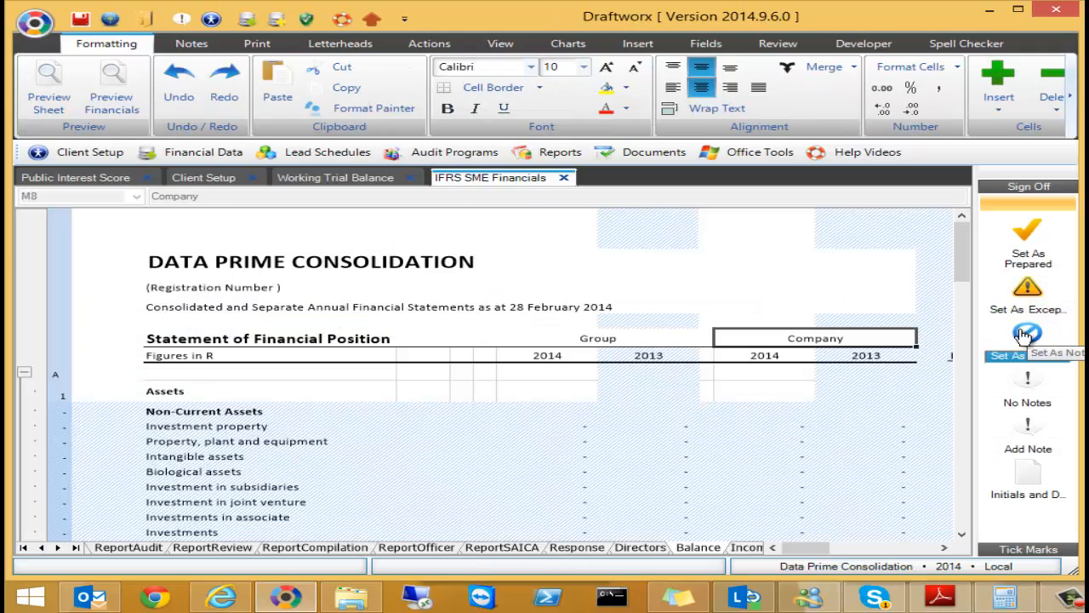
{"action": "scroll", "coordinate": [878, 302], "scroll_direction": "down", "scroll_amount": 1}
{"action": "scroll", "coordinate": [878, 302], "scroll_direction": "down", "scroll_amount": 8}
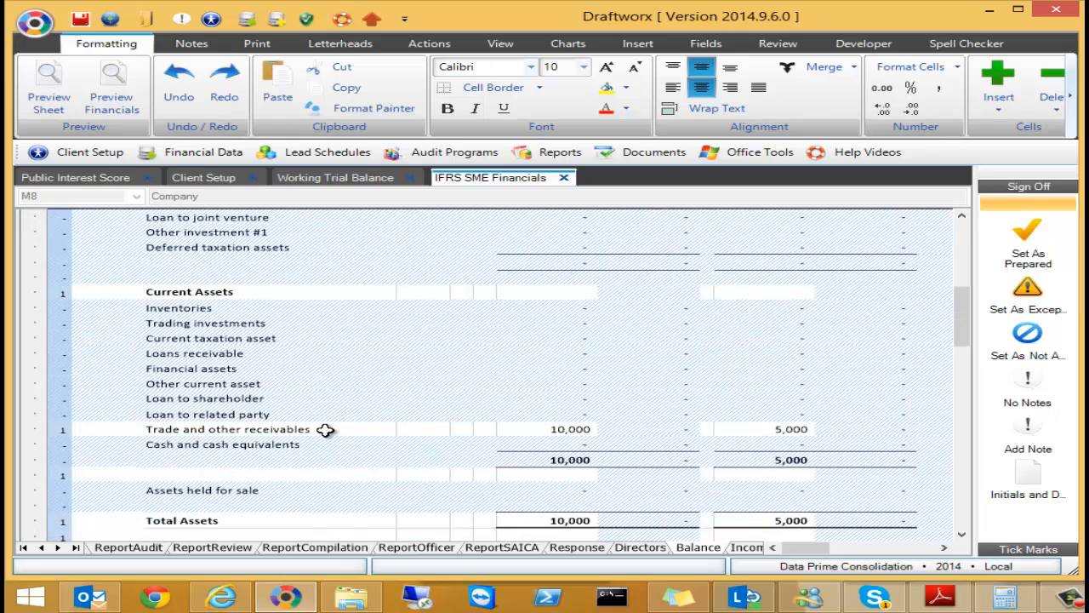
{"action": "left_click", "coordinate": [538, 435]}
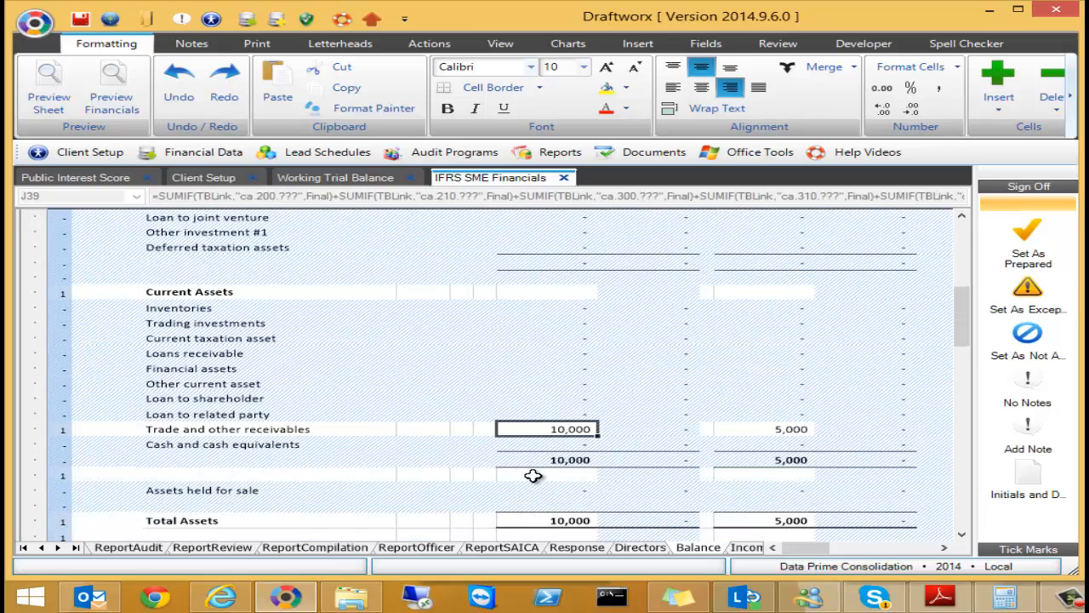
{"action": "left_click", "coordinate": [763, 432]}
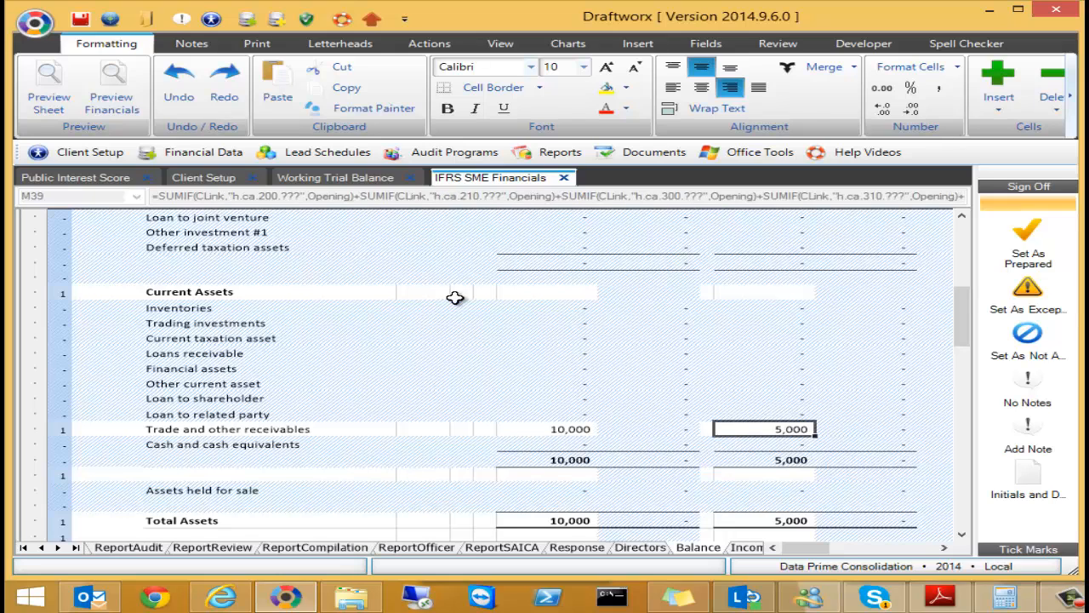
{"action": "scroll", "coordinate": [827, 385], "scroll_direction": "up", "scroll_amount": 5}
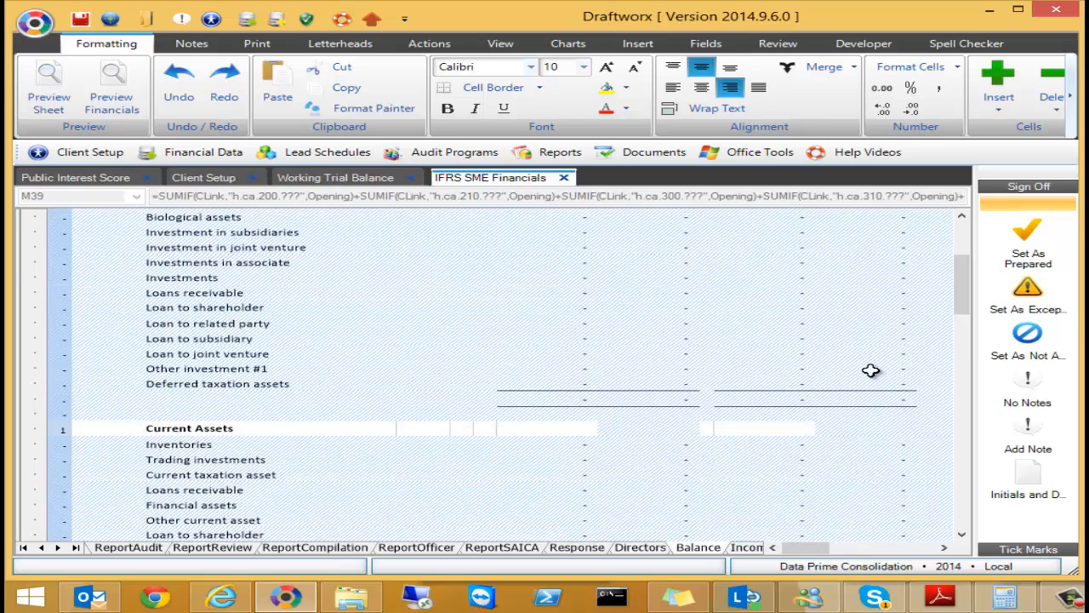
Examine the Debtors accounts of Consoli 1 and Consoli 2 in the working trial balance.
{"action": "left_click", "coordinate": [358, 177]}
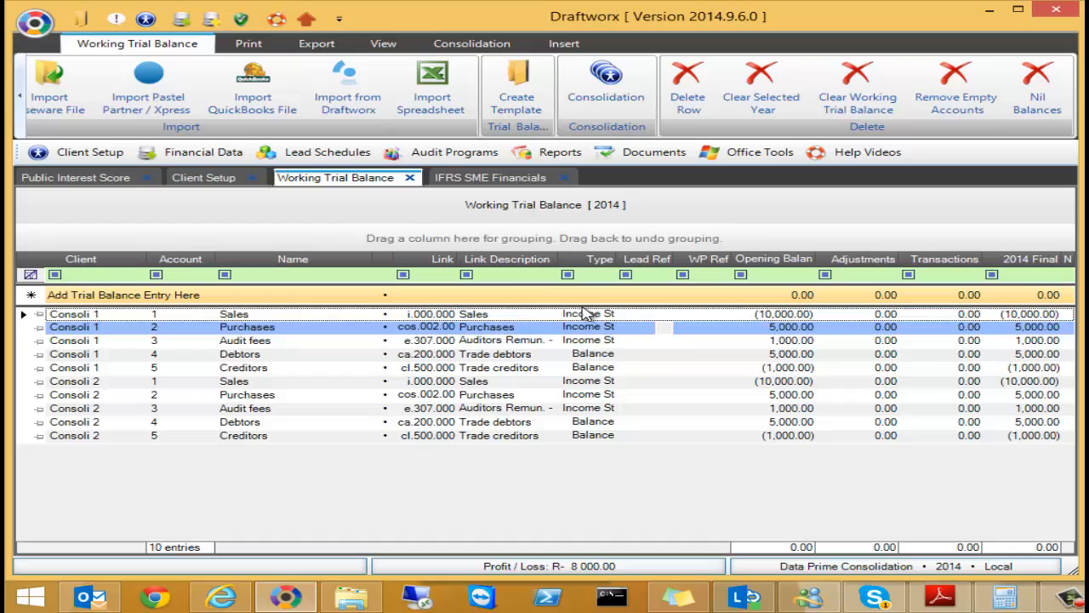
{"action": "left_click", "coordinate": [492, 354]}
{"action": "left_click_drag", "start_coordinate": [498, 373], "coordinate": [508, 425]}
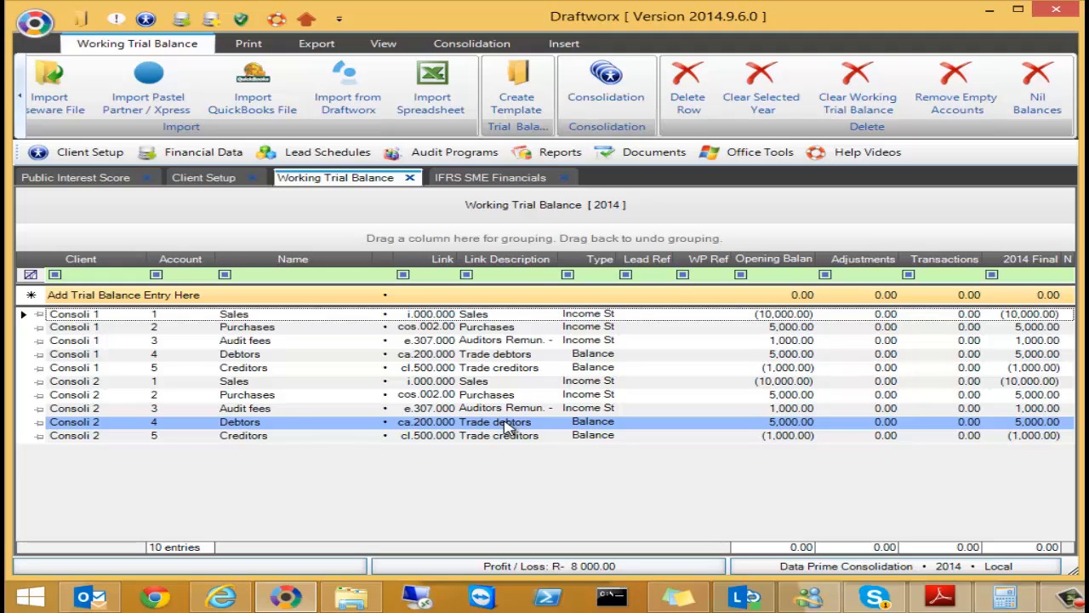
{"action": "left_click_drag", "start_coordinate": [507, 427], "coordinate": [507, 357]}
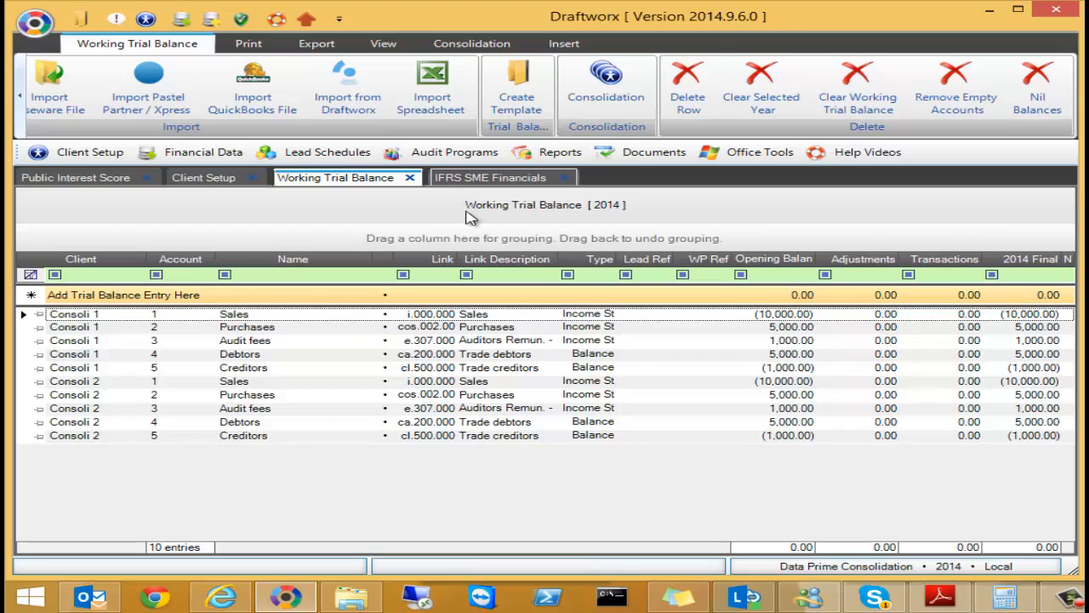
Check the trade and other receivables formulas for Group and Company on the Balance sheet against the trial balance debtors.
{"action": "left_click", "coordinate": [476, 178]}
{"action": "scroll", "coordinate": [630, 408], "scroll_direction": "down", "scroll_amount": 6}
{"action": "left_click", "coordinate": [554, 429]}
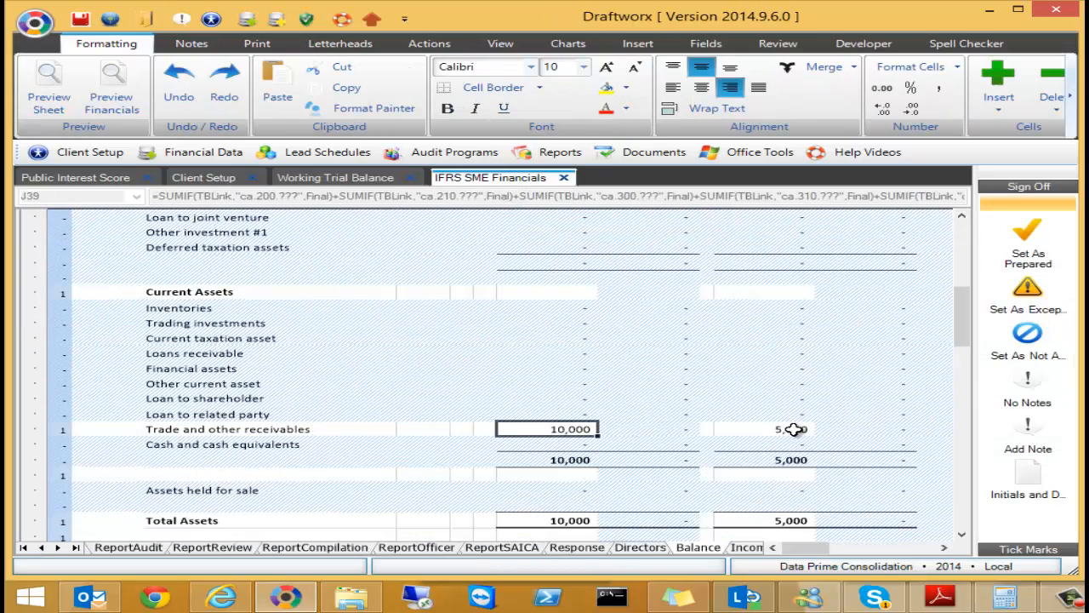
{"action": "left_click", "coordinate": [790, 429]}
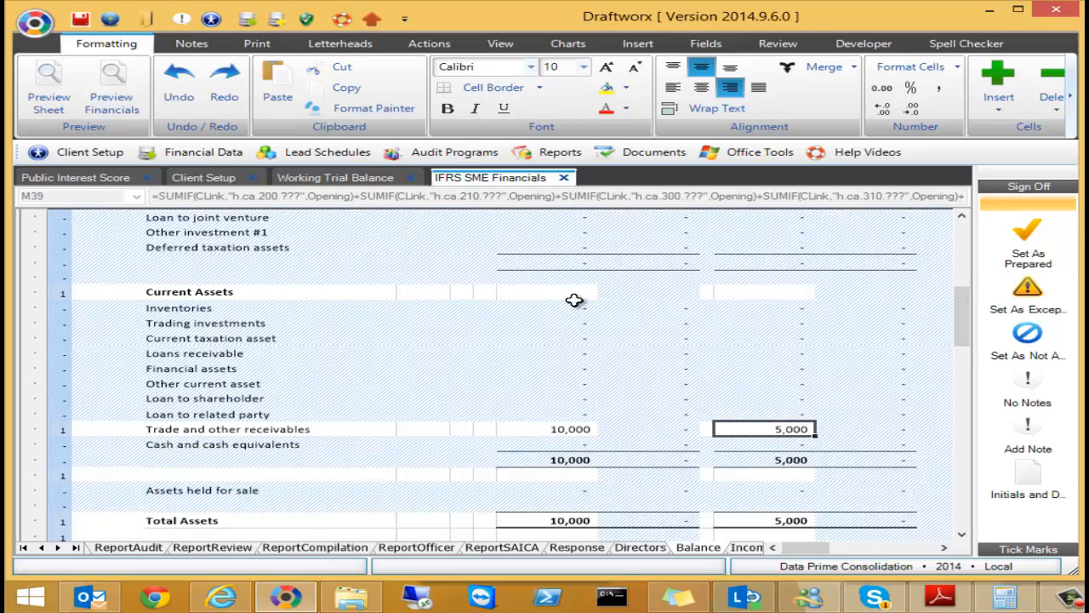
{"action": "scroll", "coordinate": [574, 299], "scroll_direction": "down", "scroll_amount": 2}
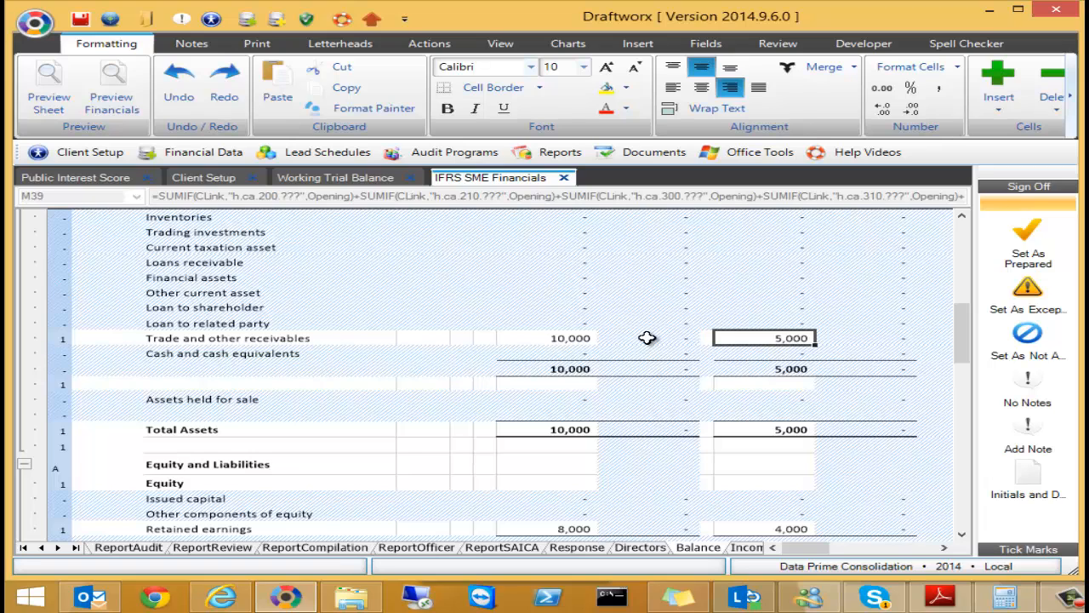
View the 2014 adjusting journal entries and close them again.
{"action": "left_click", "coordinate": [203, 153]}
{"action": "left_click", "coordinate": [219, 197]}
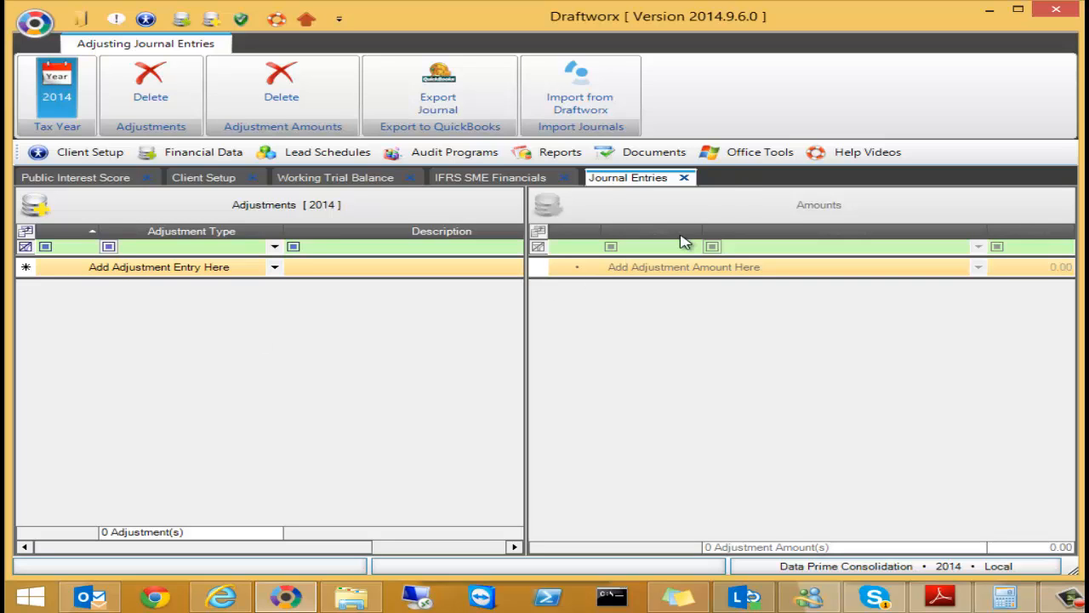
{"action": "left_click", "coordinate": [685, 177]}
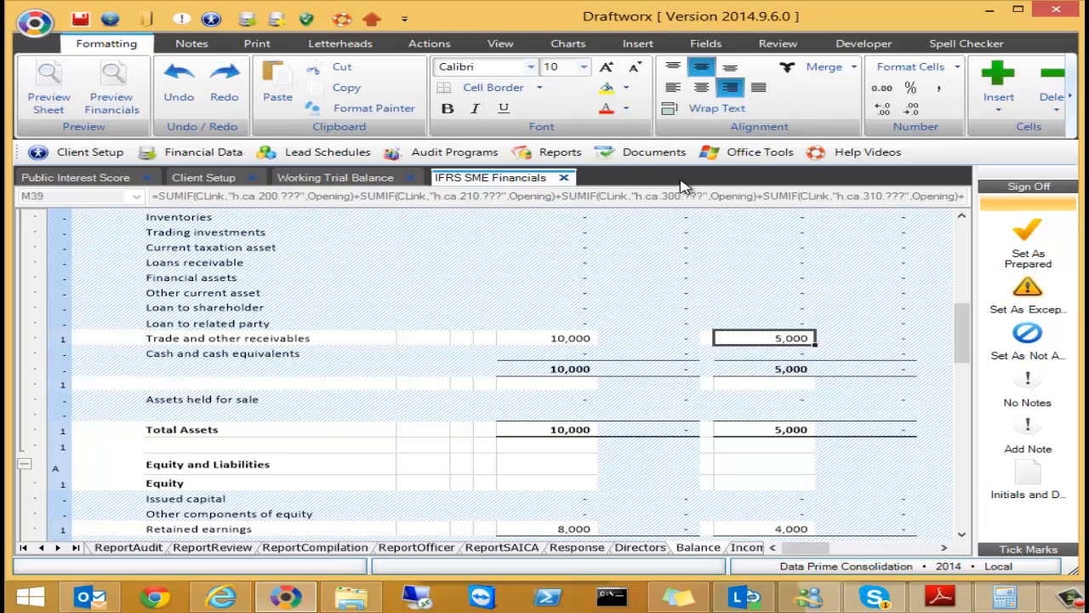
Refresh the opening balances of the consolidation of Consoli 1 and Consoli 2 from the working trial balance.
{"action": "left_click", "coordinate": [372, 177]}
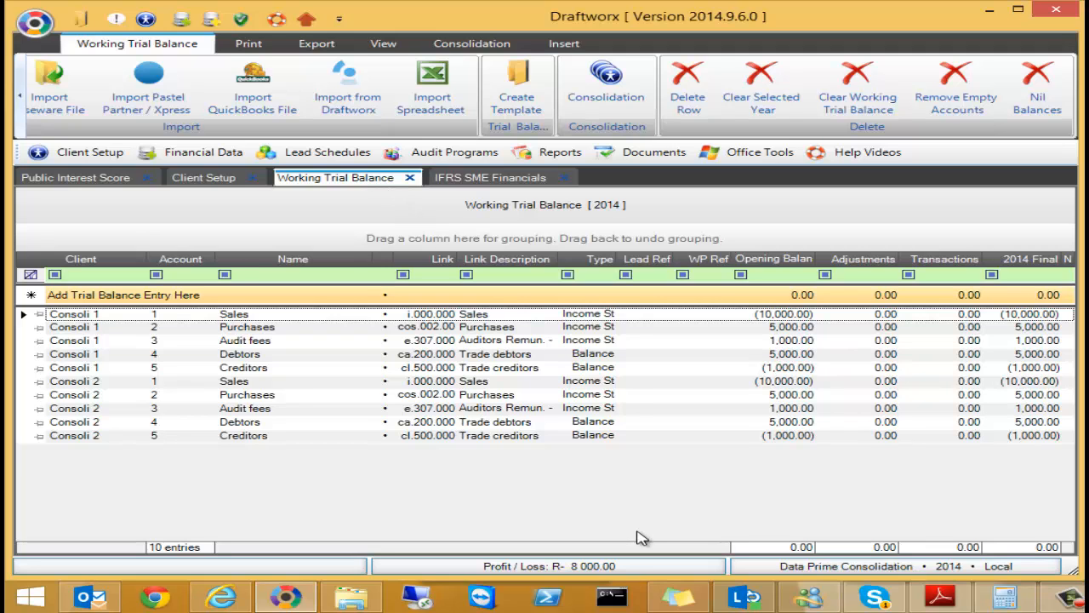
{"action": "left_click", "coordinate": [609, 77]}
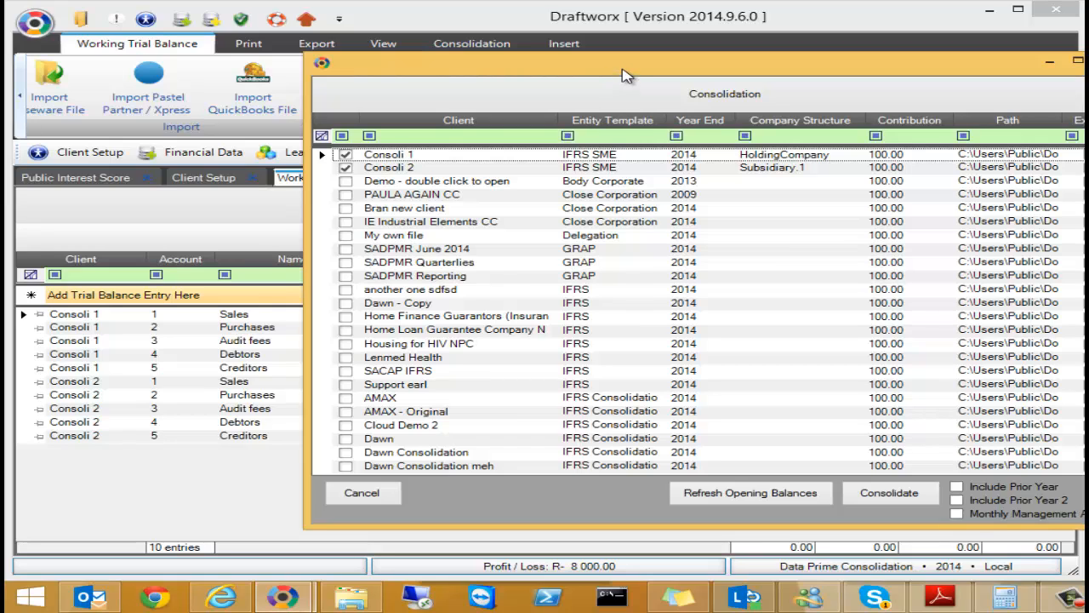
{"action": "left_click", "coordinate": [754, 496]}
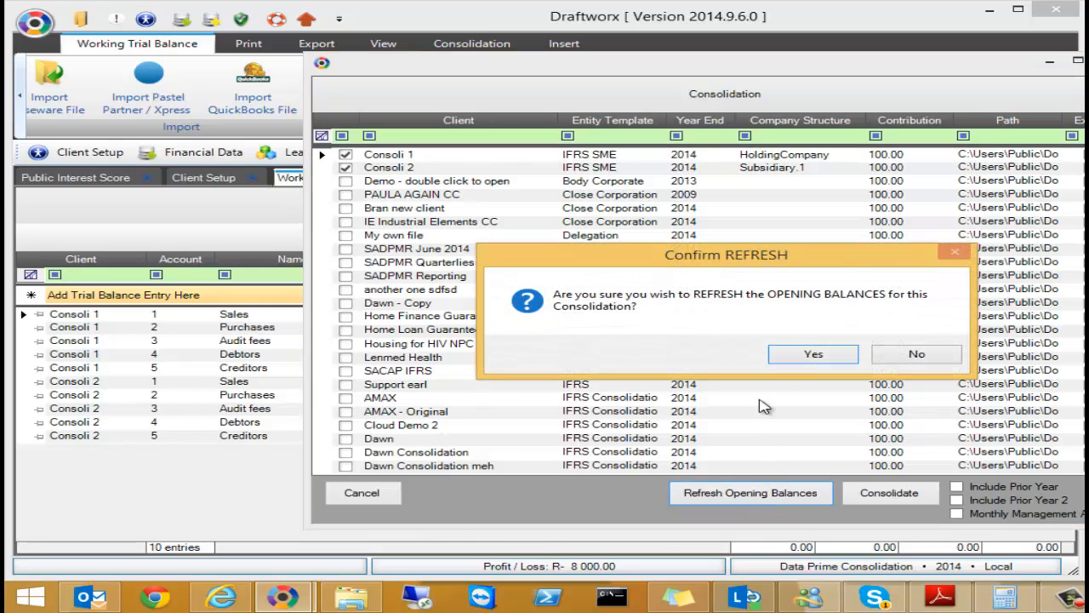
{"action": "left_click", "coordinate": [808, 356]}
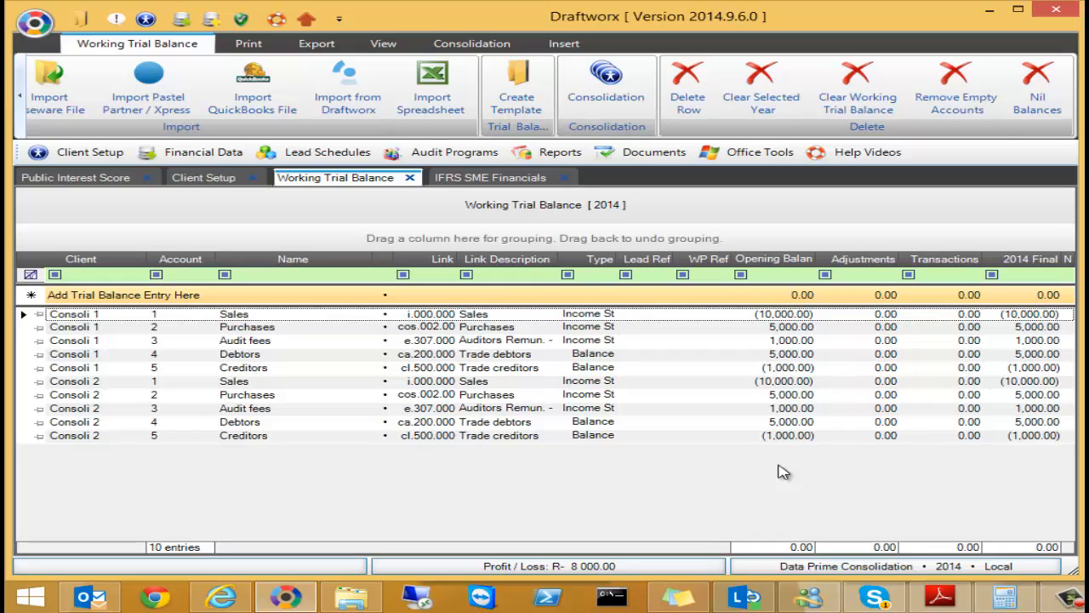
Exclude Consoli 2 from the consolidated clients of the working trial balance.
{"action": "left_click", "coordinate": [470, 44]}
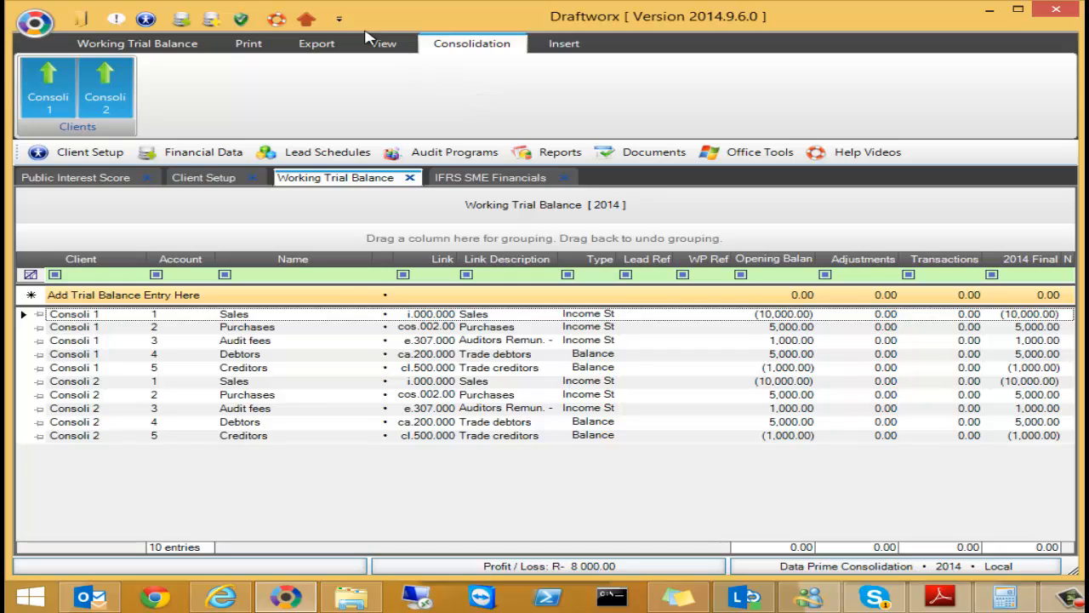
{"action": "left_click", "coordinate": [117, 102]}
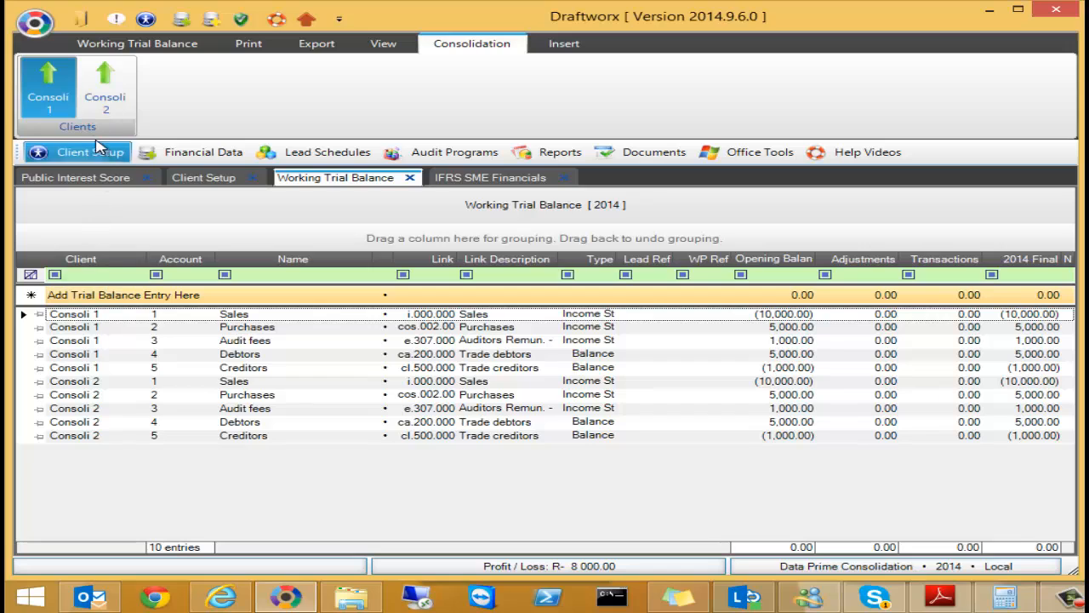
{"action": "left_click", "coordinate": [105, 93]}
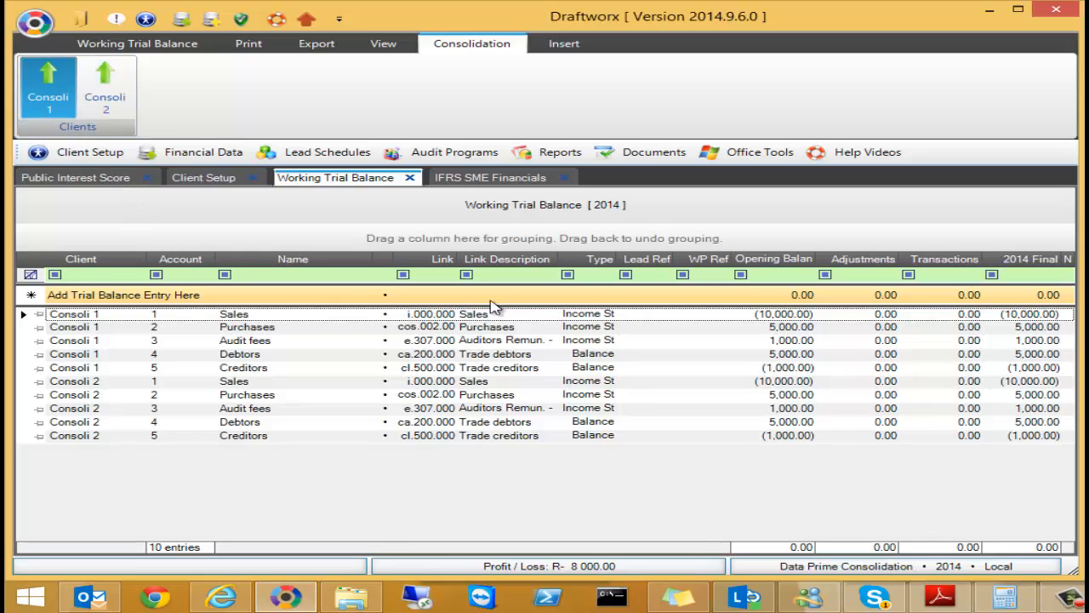
Compare the Group and Company trade and other receivables on the Balance sheet with only Consoli 1 included.
{"action": "left_click", "coordinate": [451, 178]}
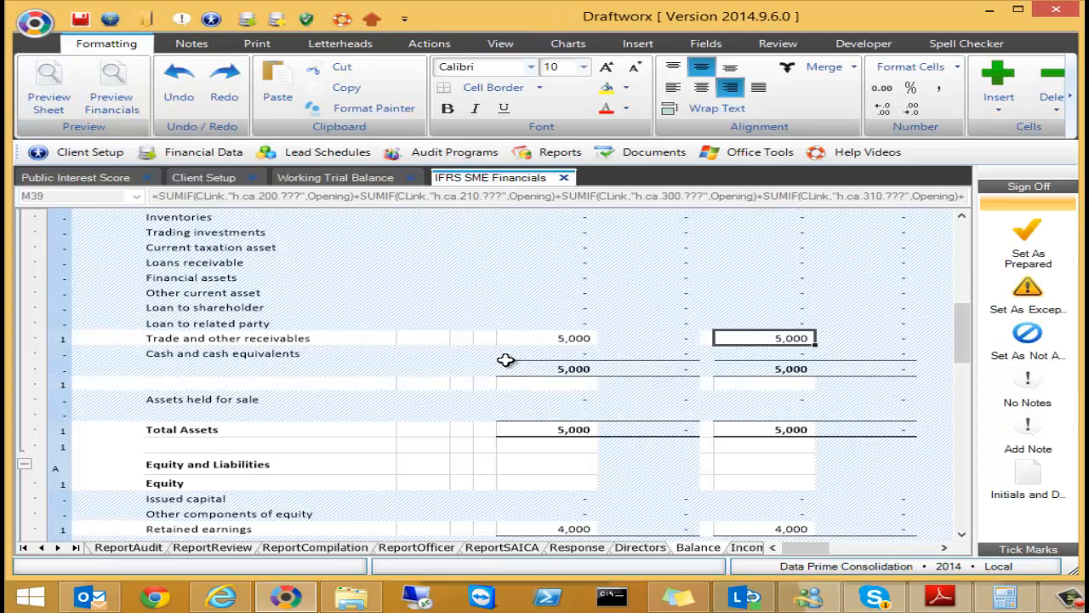
{"action": "left_click", "coordinate": [563, 341]}
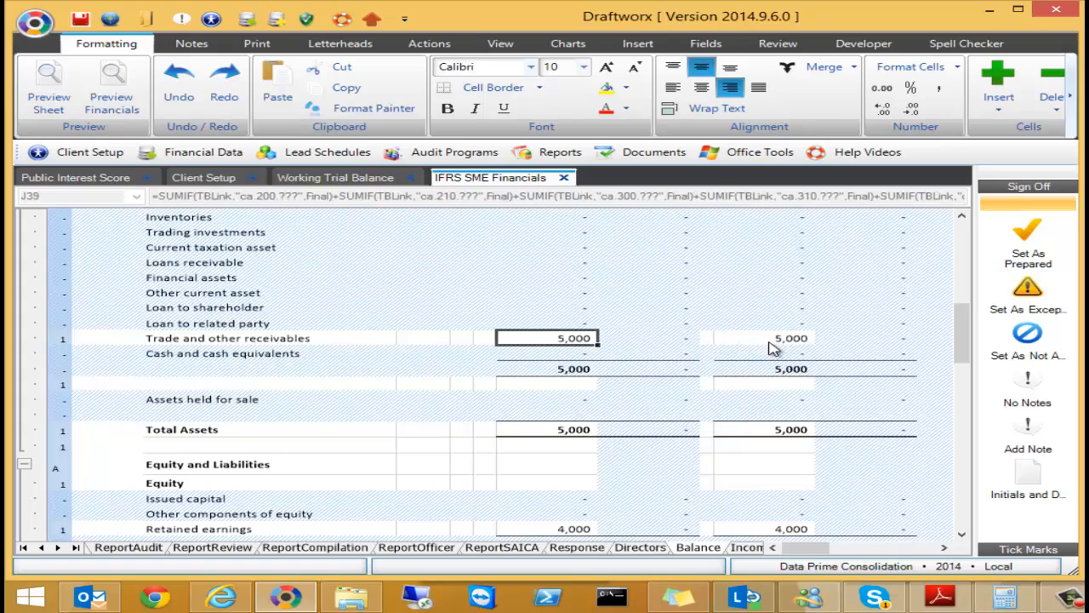
{"action": "left_click", "coordinate": [774, 341]}
{"action": "scroll", "coordinate": [775, 340], "scroll_direction": "up", "scroll_amount": 1}
{"action": "scroll", "coordinate": [624, 401], "scroll_direction": "up", "scroll_amount": 4}
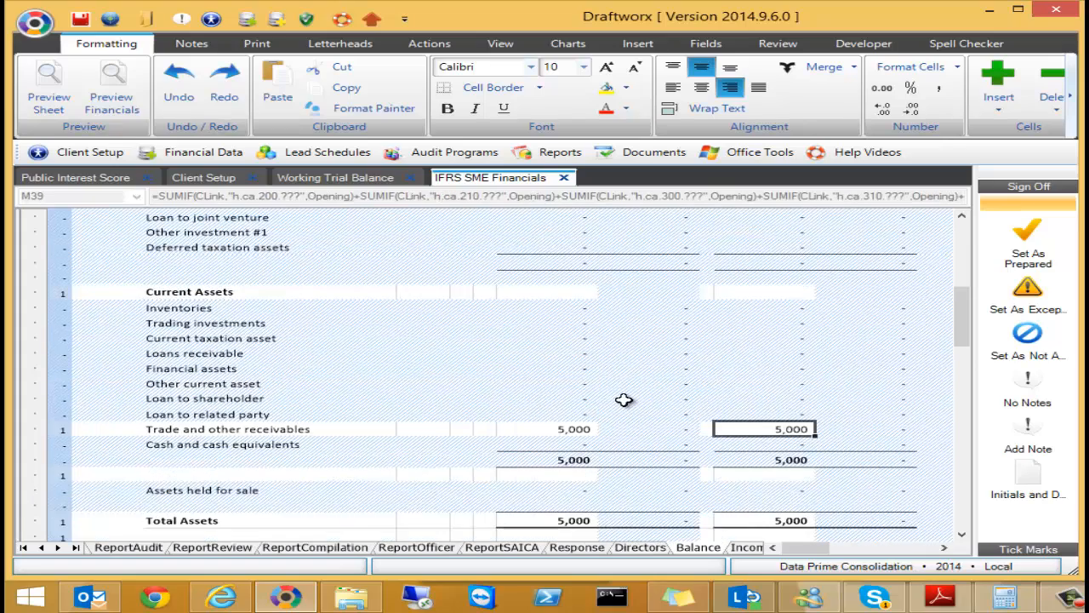
{"action": "scroll", "coordinate": [511, 393], "scroll_direction": "down", "scroll_amount": 5}
{"action": "left_click", "coordinate": [523, 340]}
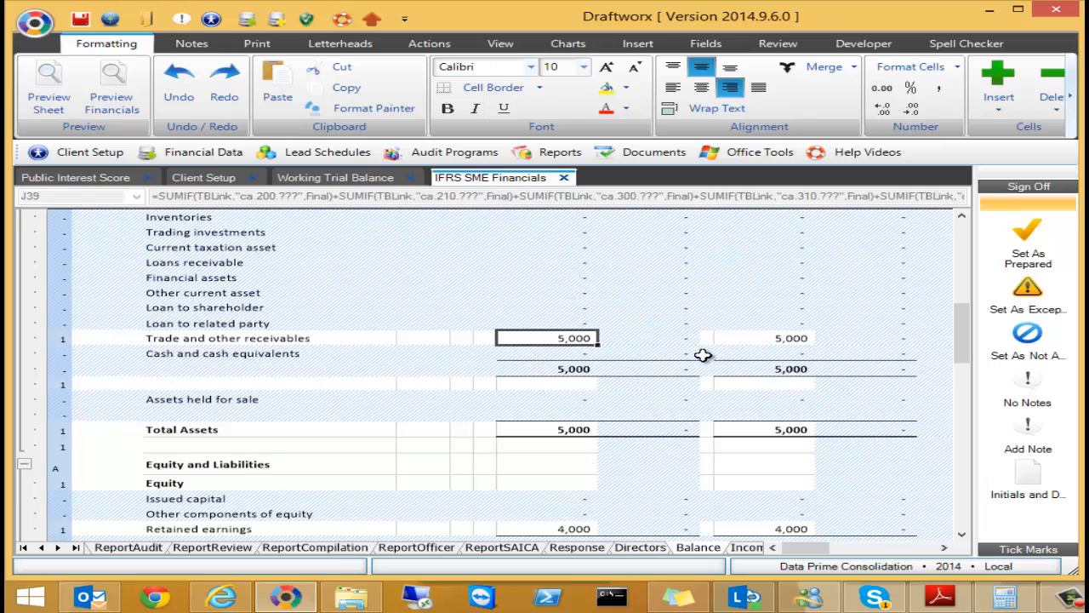
{"action": "left_click", "coordinate": [729, 343]}
Include Consoli 2 in the consolidation again and check the Group trade and other receivables on the Balance sheet.
{"action": "left_click", "coordinate": [353, 178]}
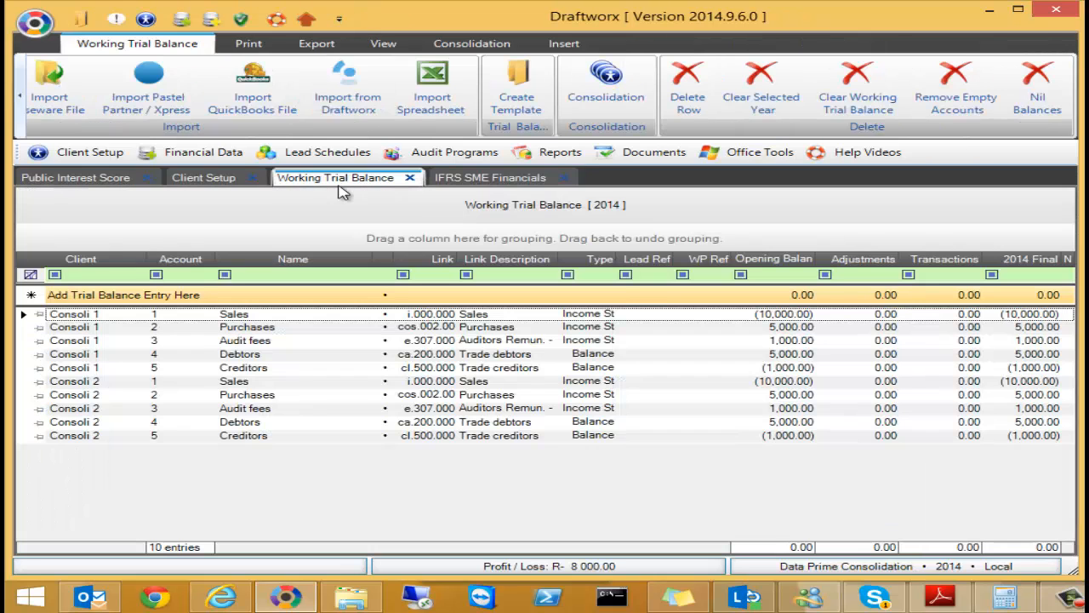
{"action": "left_click", "coordinate": [472, 44]}
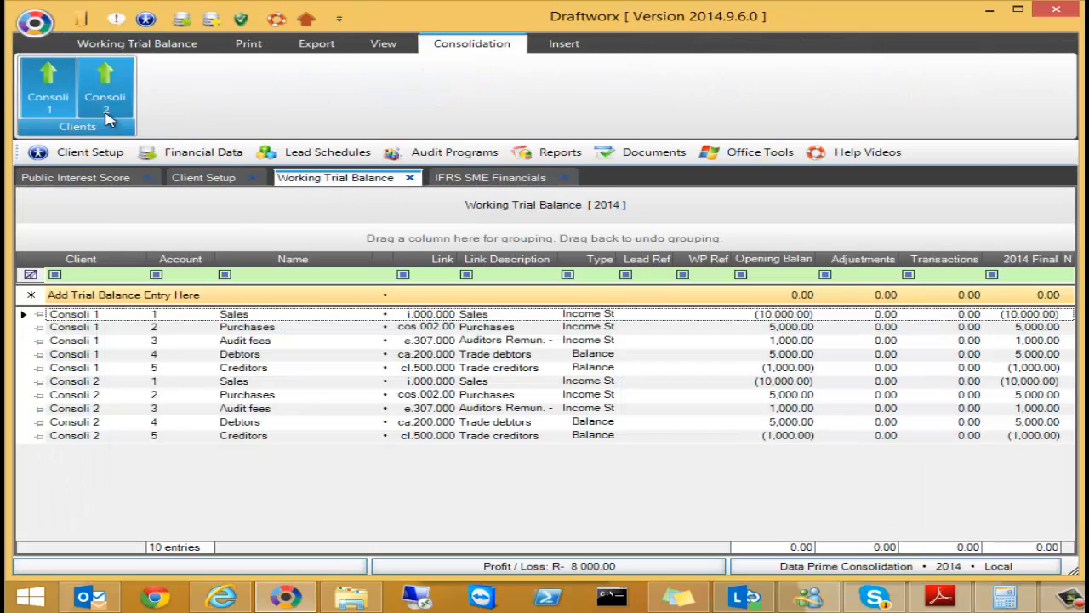
{"action": "left_click", "coordinate": [487, 179]}
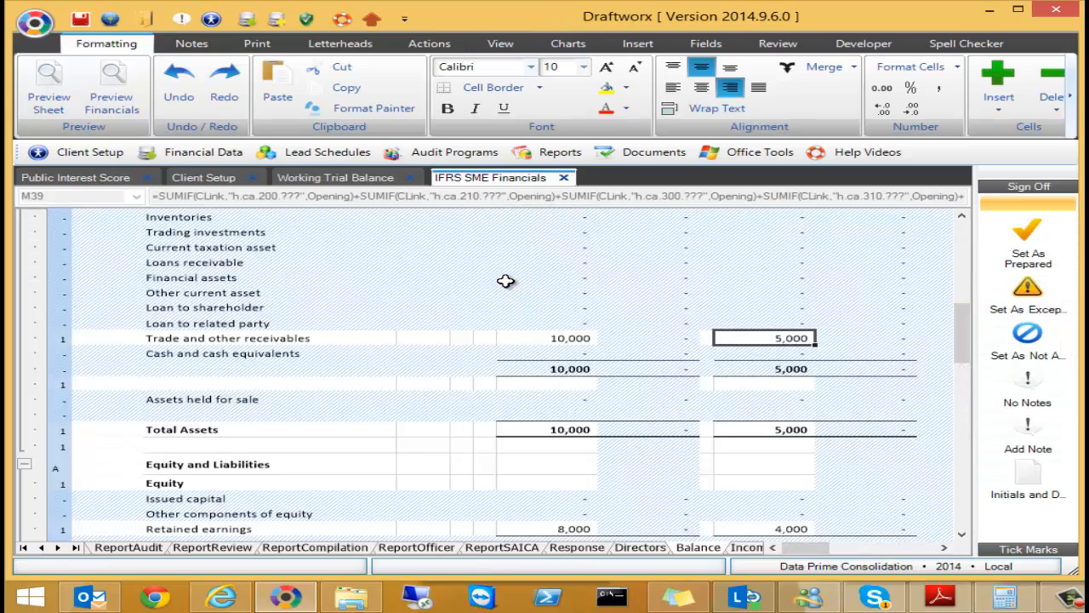
{"action": "left_click", "coordinate": [556, 341]}
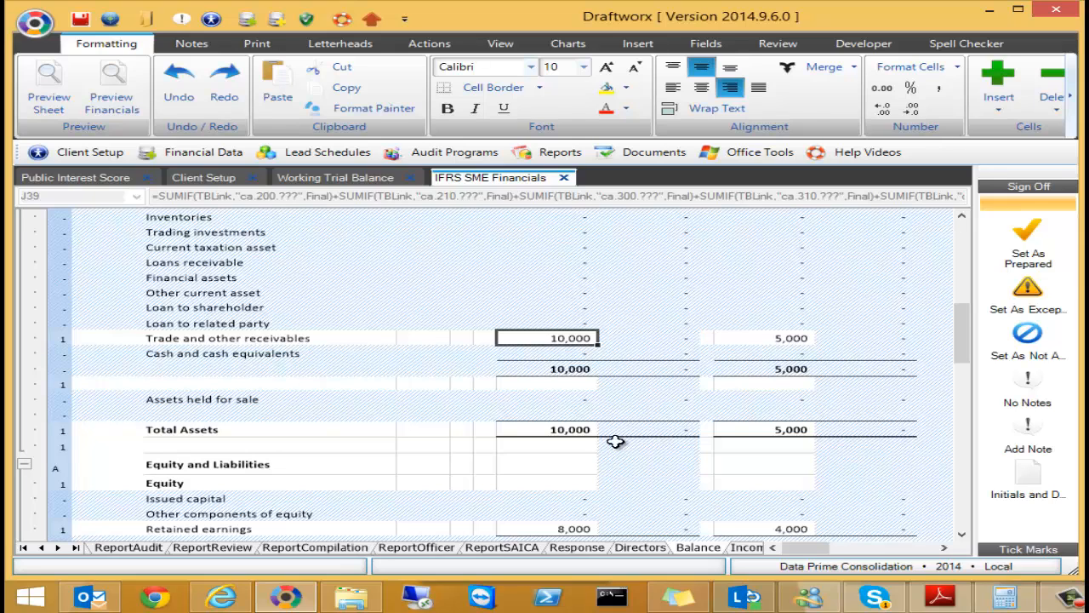
{"action": "left_click", "coordinate": [354, 178]}
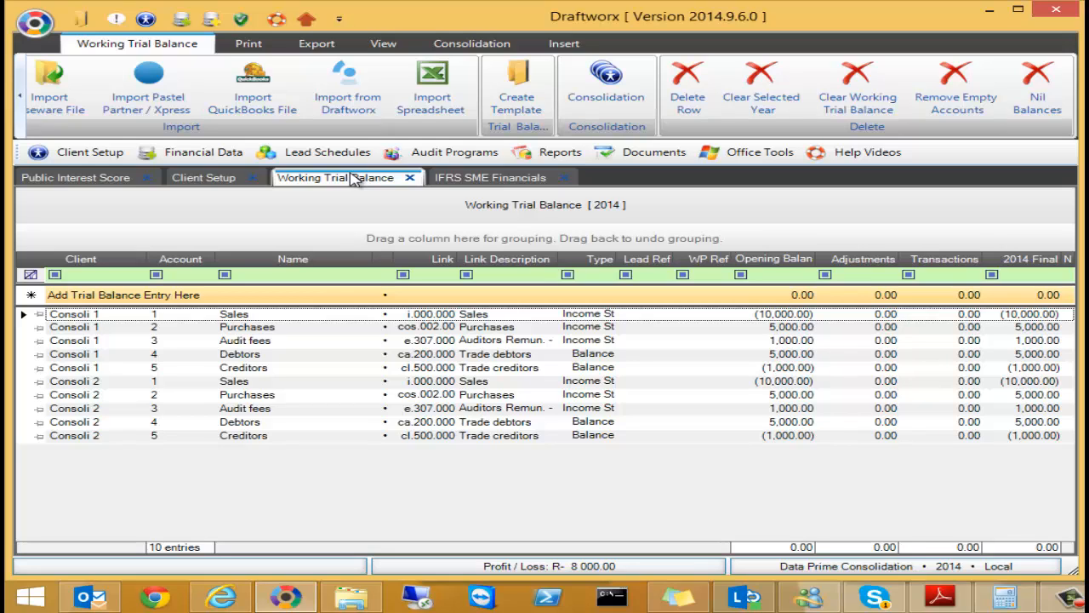
{"action": "left_click", "coordinate": [21, 95]}
{"action": "left_click", "coordinate": [432, 315]}
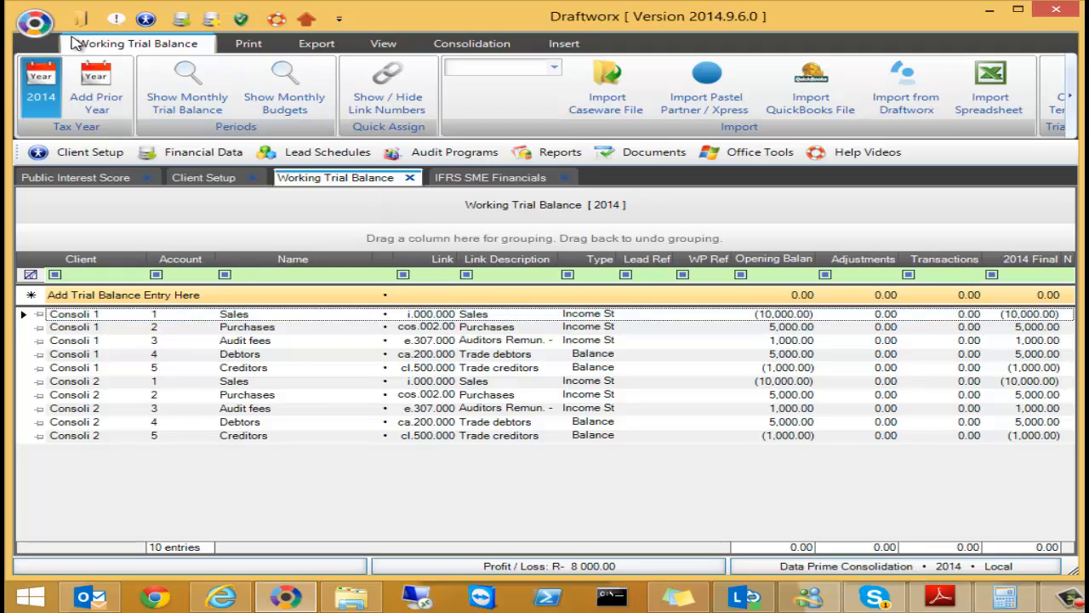
{"action": "left_click", "coordinate": [34, 22]}
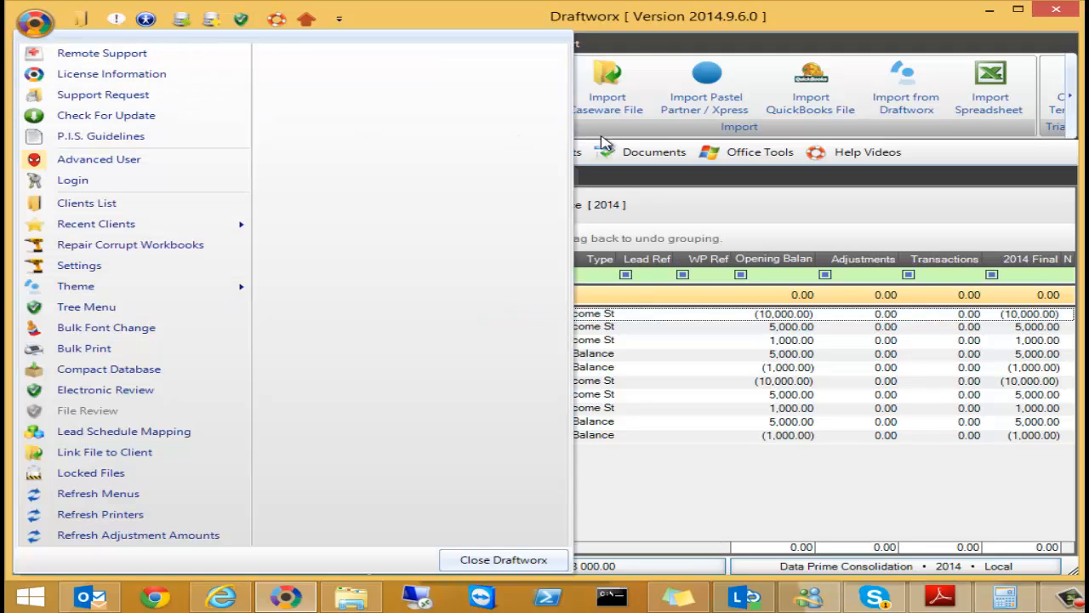
{"action": "left_click", "coordinate": [629, 26]}
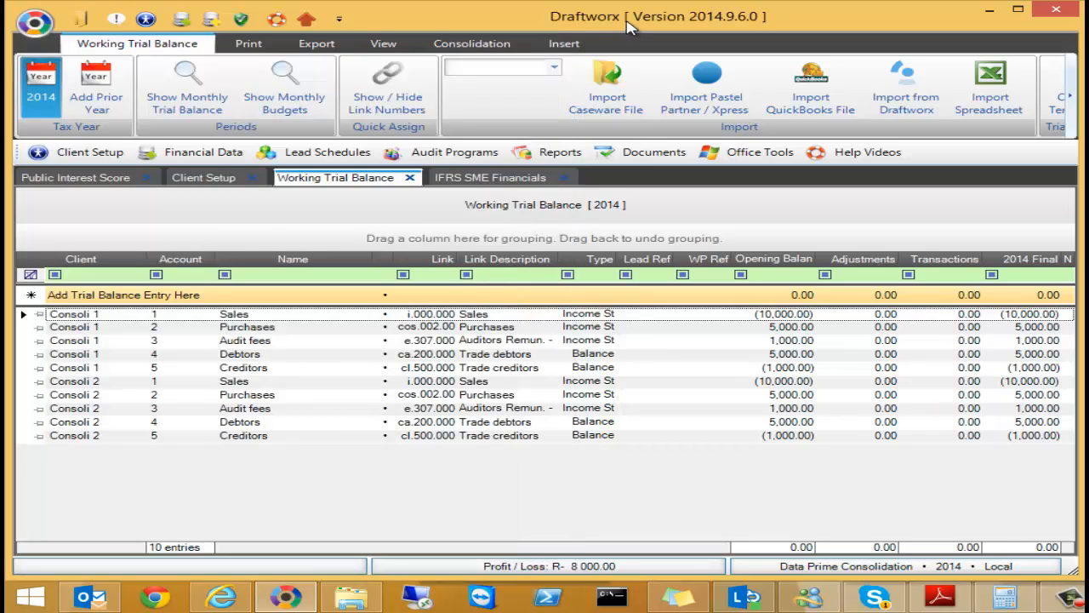